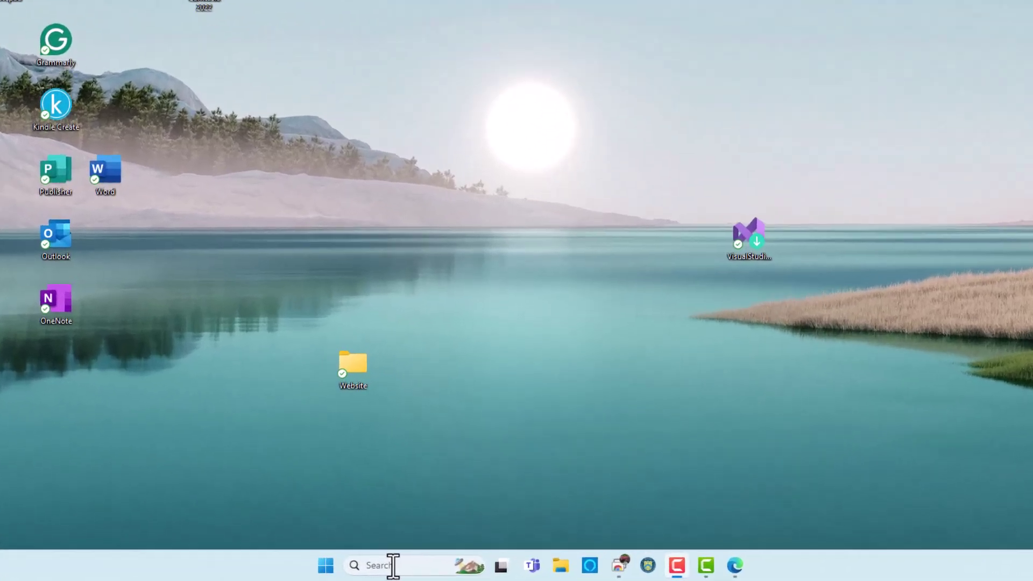
Step: Search Windows for 'file' and open File Explorer from the Best match result
left_click(412, 568)
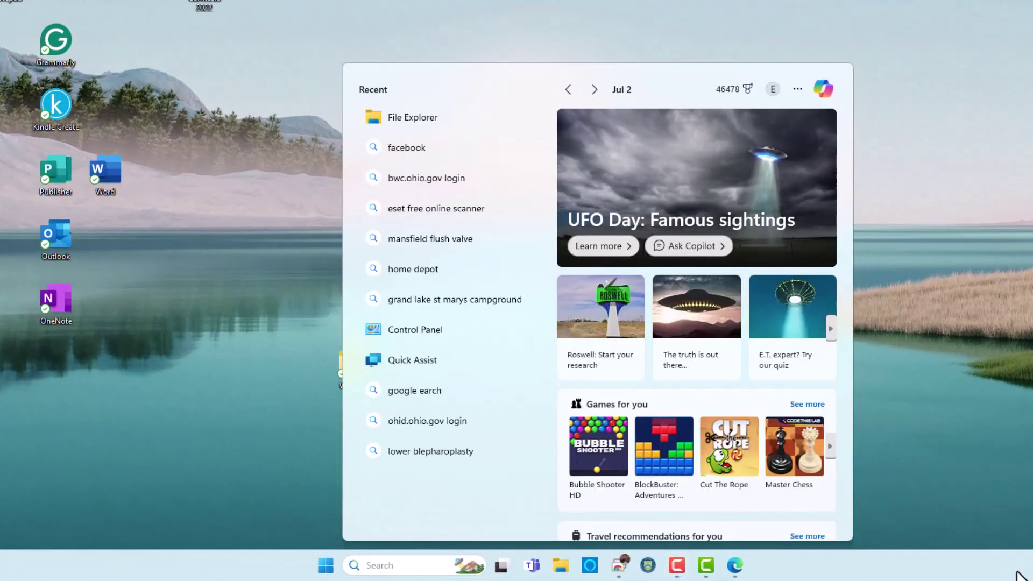
type("file")
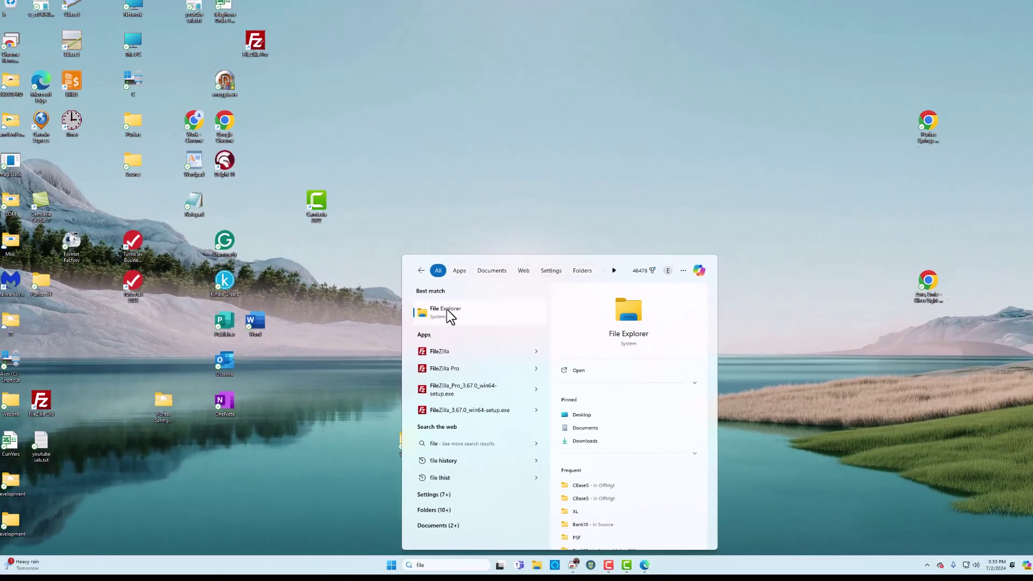
left_click(446, 309)
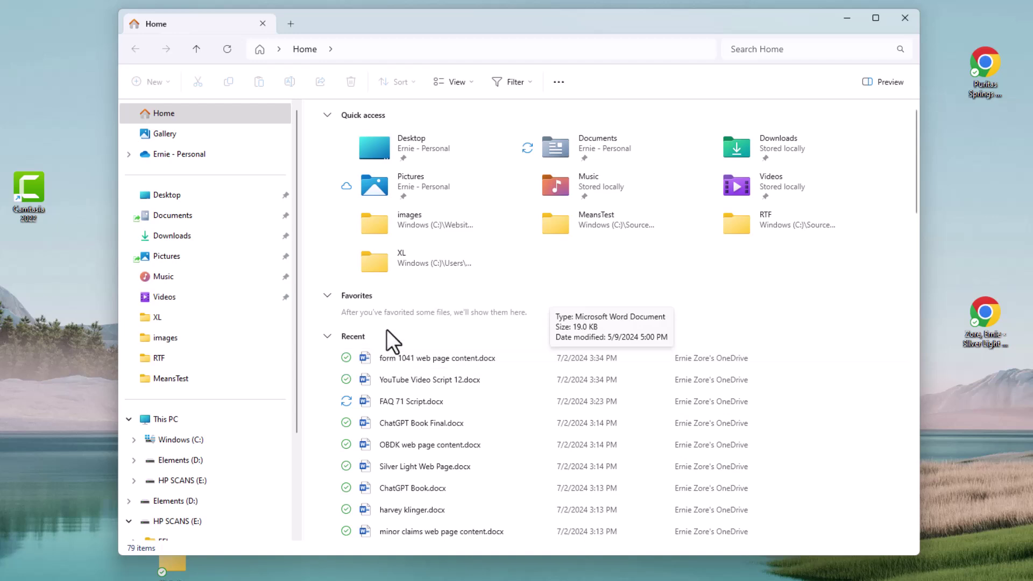
Step: Turn on Hidden items under View > Show in File Explorer
left_click(471, 81)
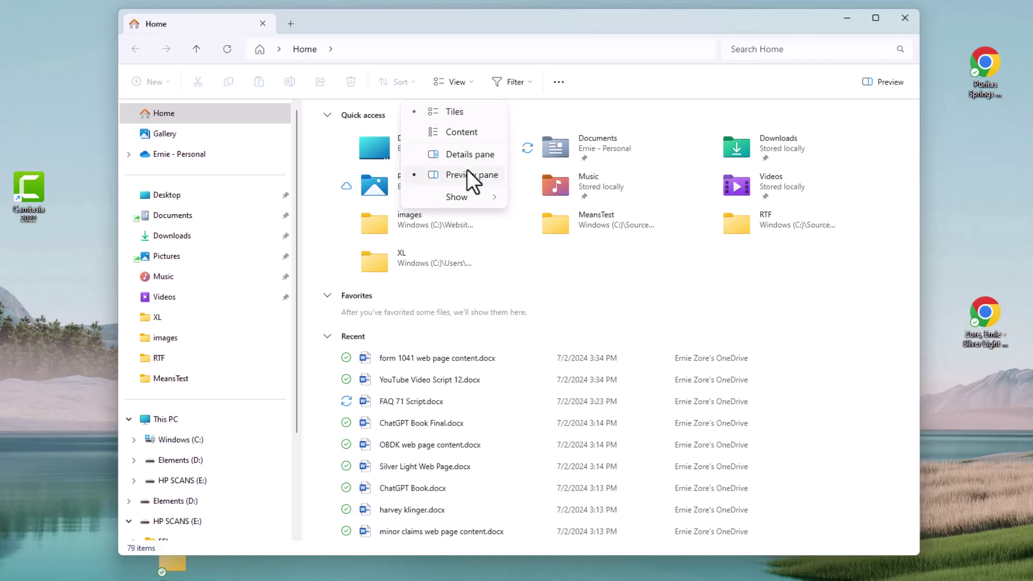
mouse_move(461, 198)
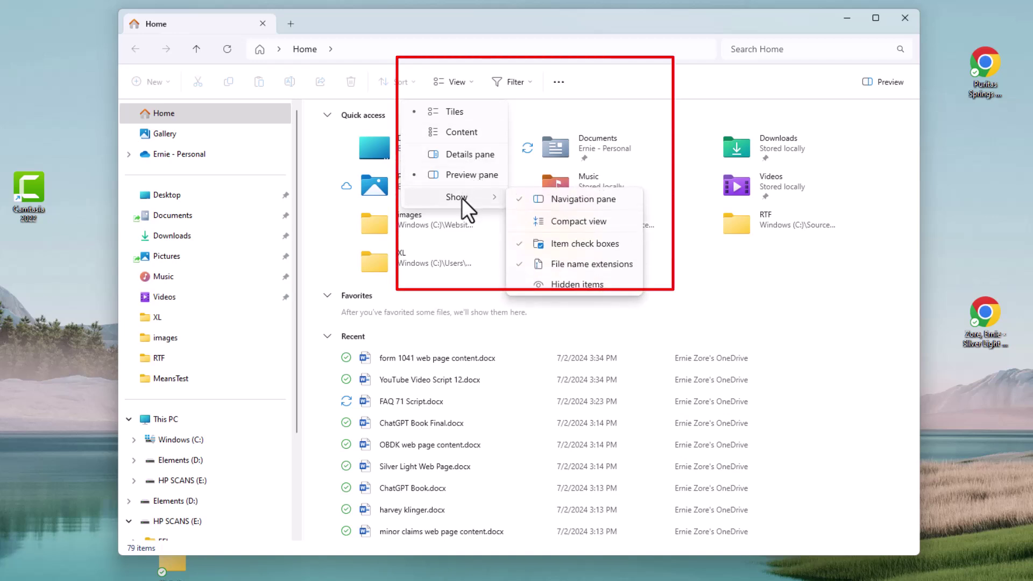
left_click(586, 286)
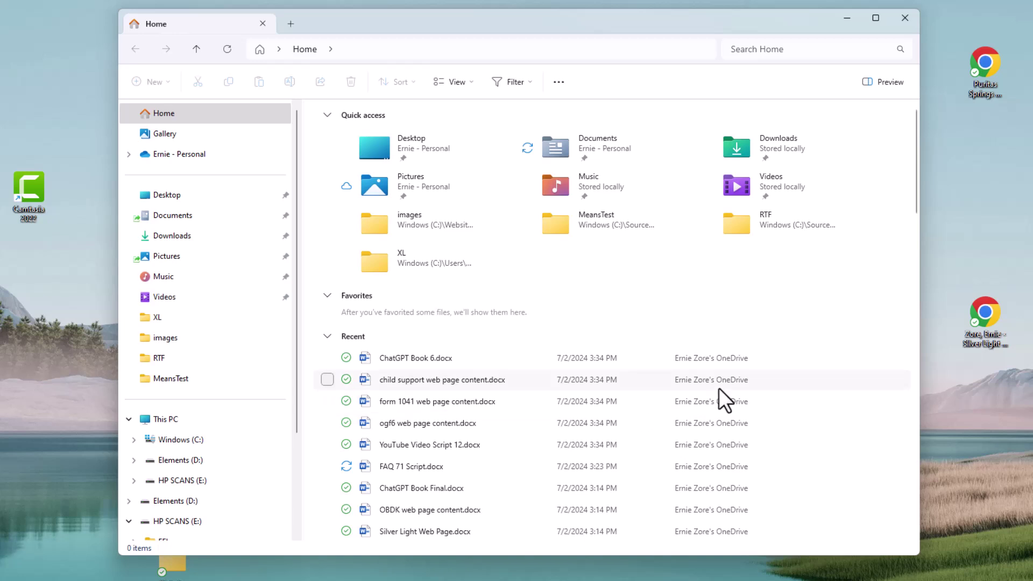
scroll(813, 386, "down", 2)
scroll(813, 398, "up", 2)
Step: Reopen View > Show to confirm Hidden items is enabled, then close the menu
left_click(471, 82)
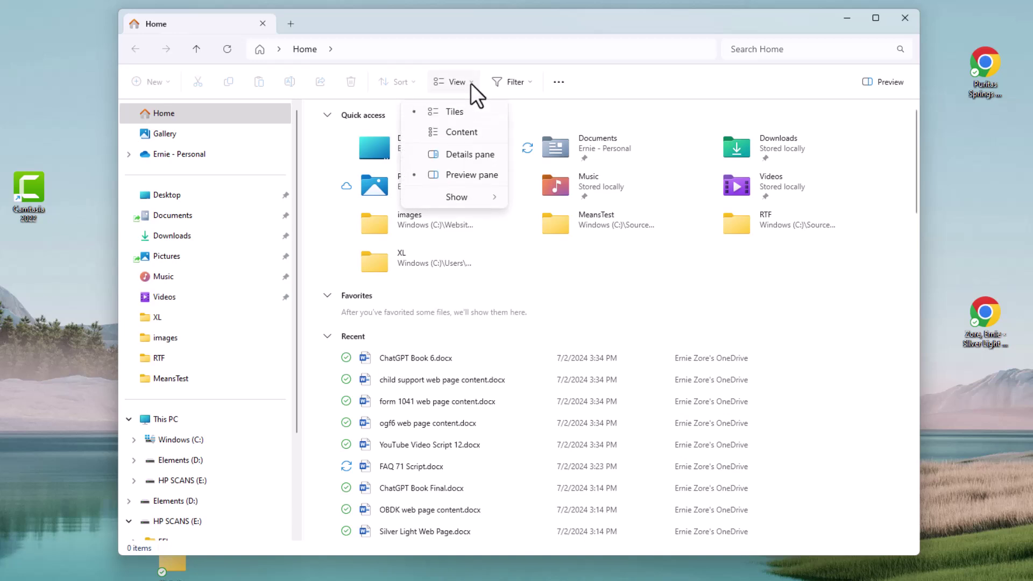
left_click(486, 196)
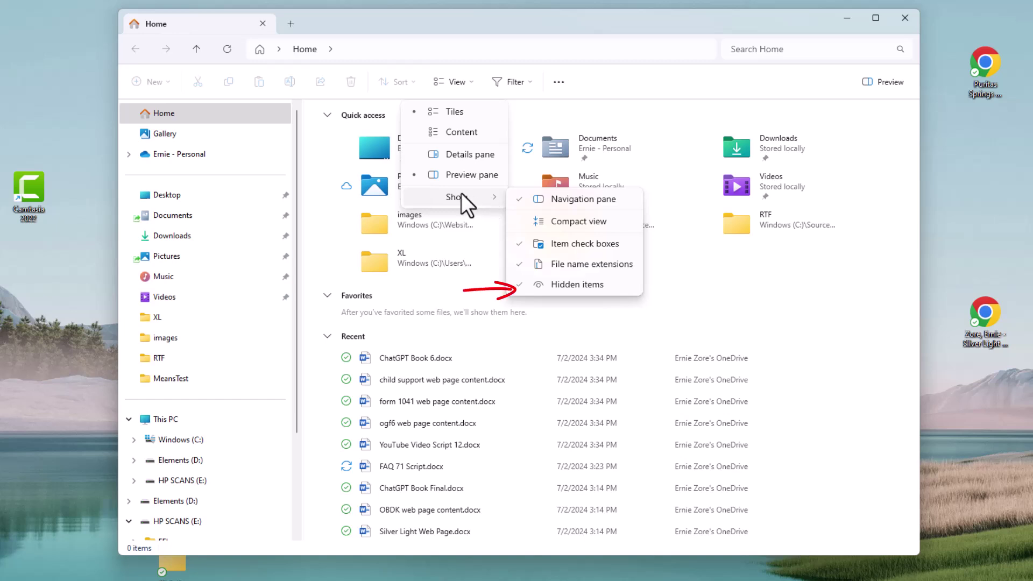
left_click(810, 298)
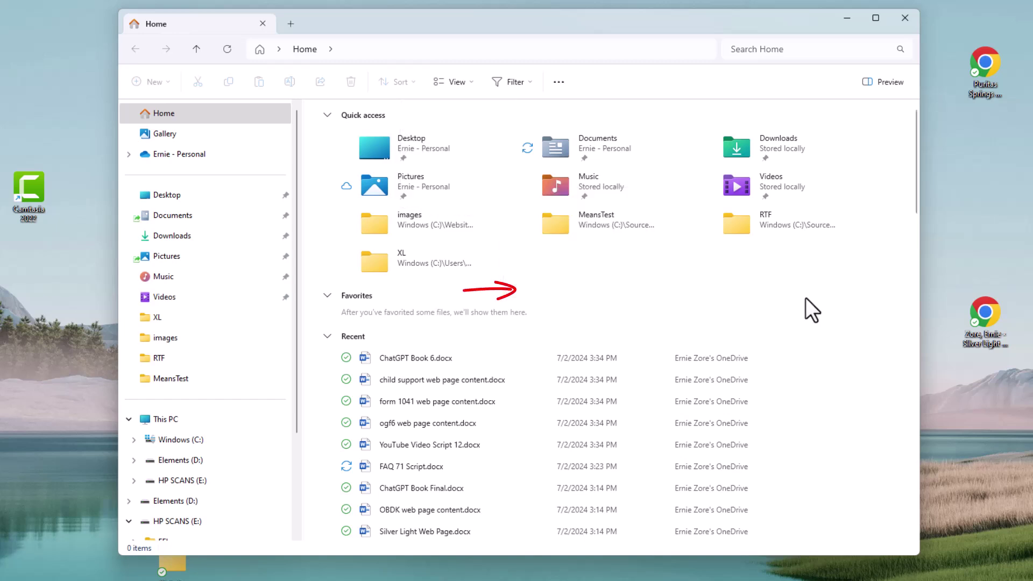
scroll(806, 303, "down", 20)
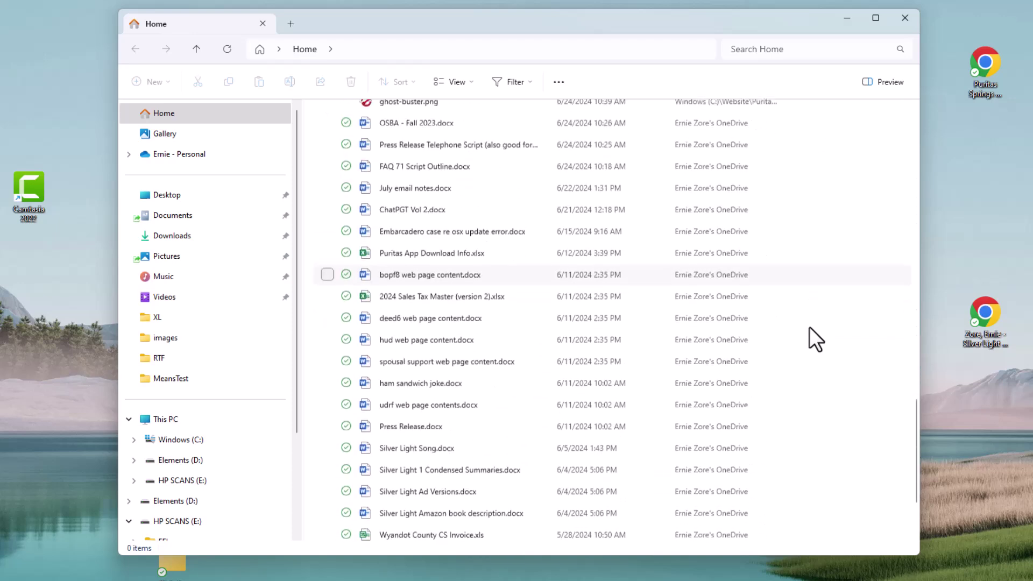
scroll(809, 327, "up", 12)
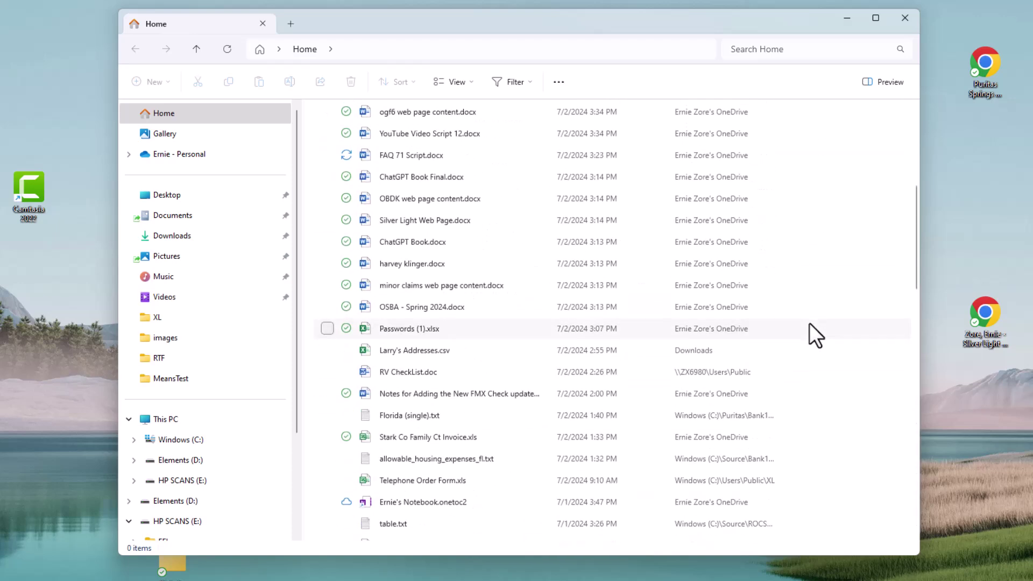
scroll(809, 324, "up", 6)
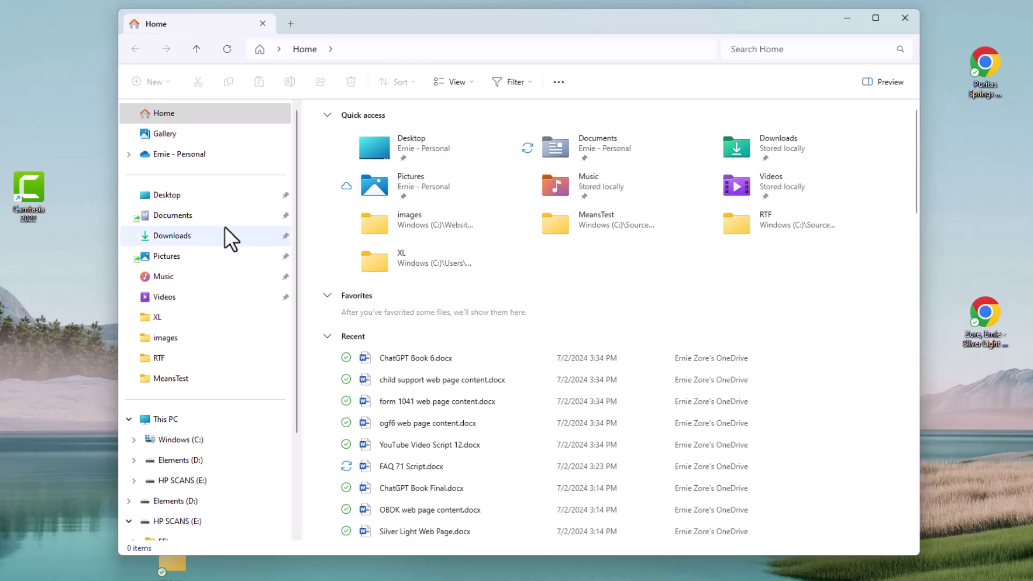
Step: Open the Windows (C:) drive and browse its folders and system files
left_click(185, 443)
scroll(734, 314, "down", 1)
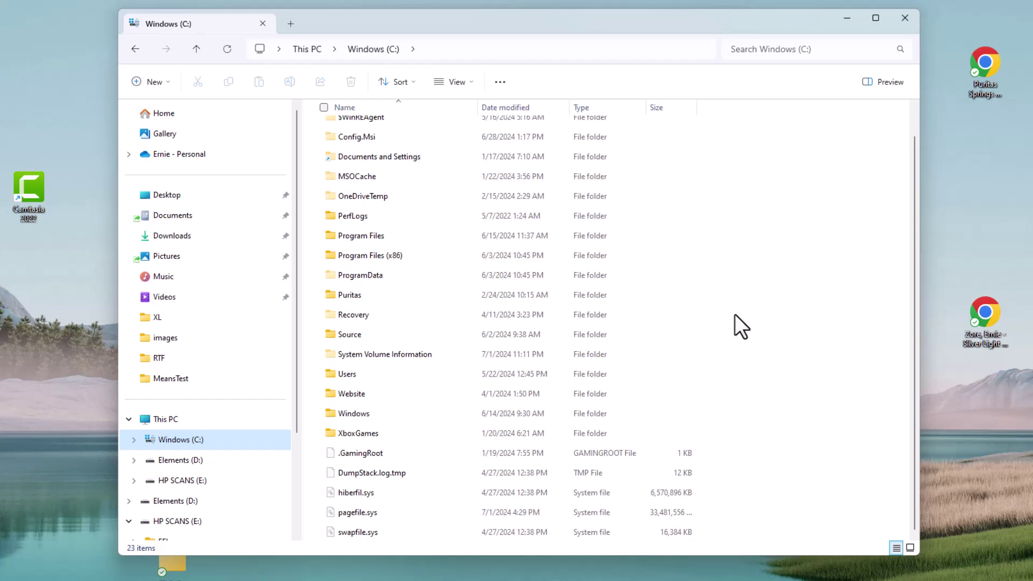
scroll(738, 317, "up", 1)
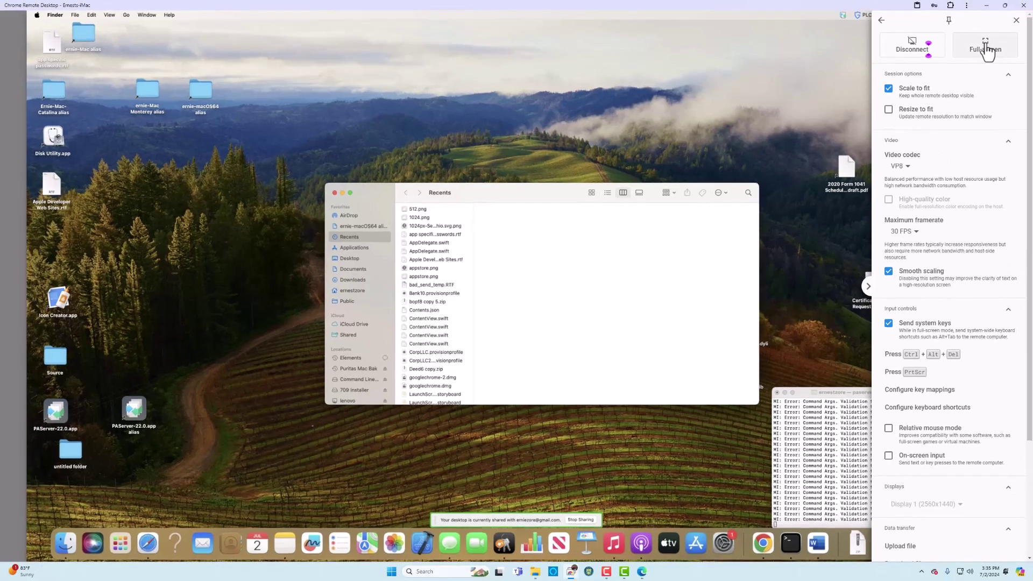
Step: Make the remote session full-screen, hide the options panel, and minimize the Mac terminal
left_click(986, 46)
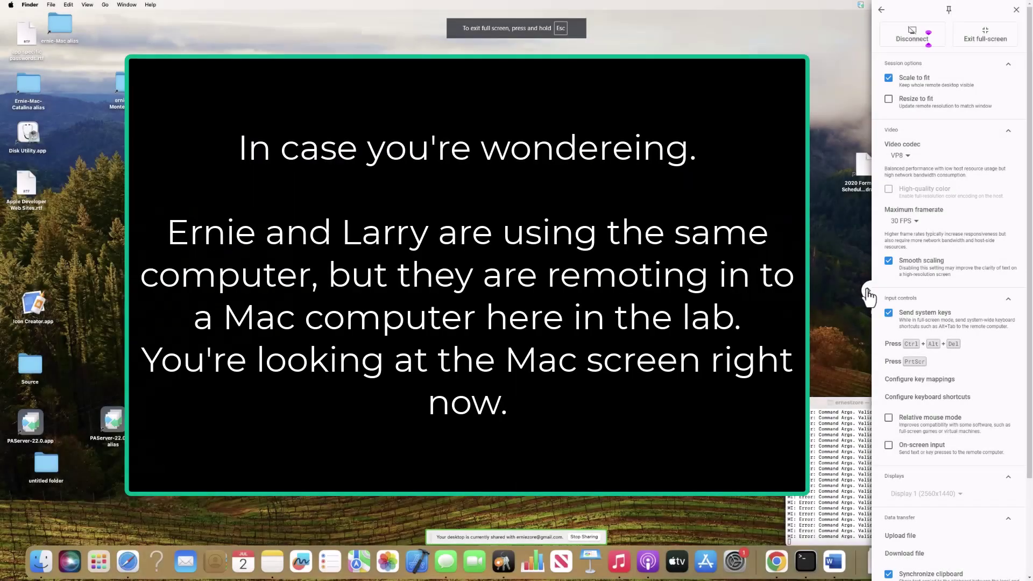
left_click(868, 294)
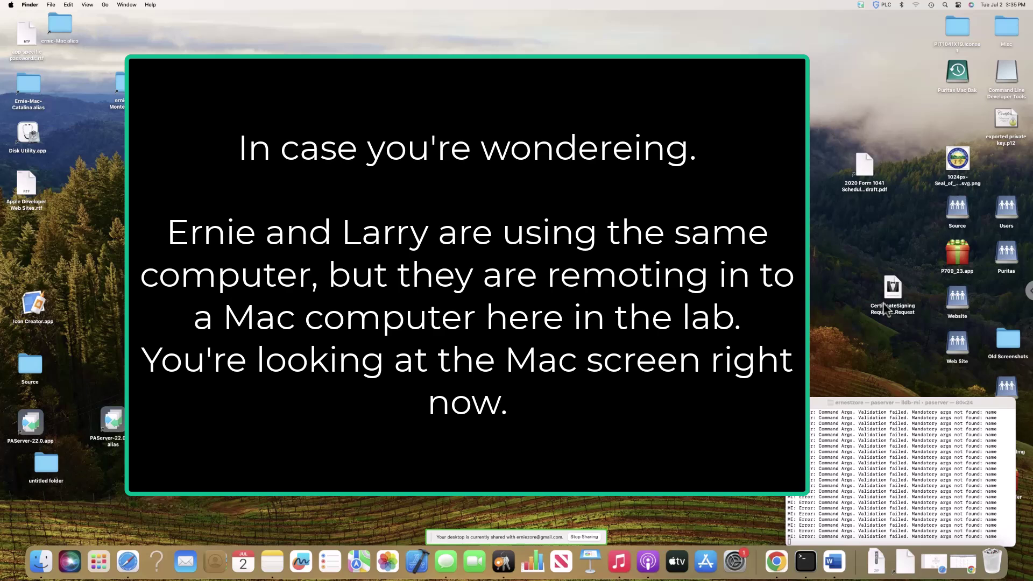
key("super+m")
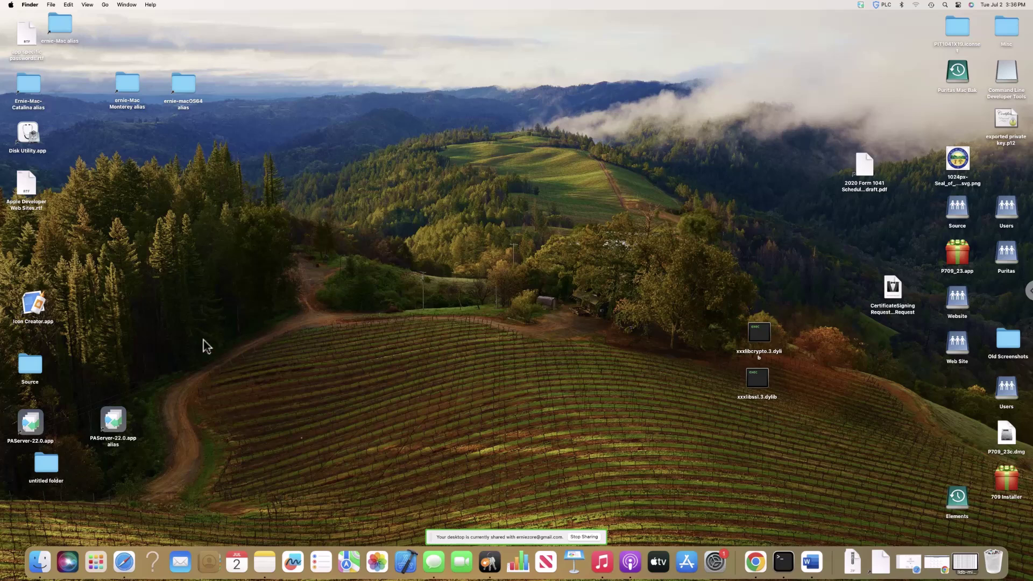
Step: Open a fresh Finder window on Recents and enlarge it toward the upper left
left_click(41, 562)
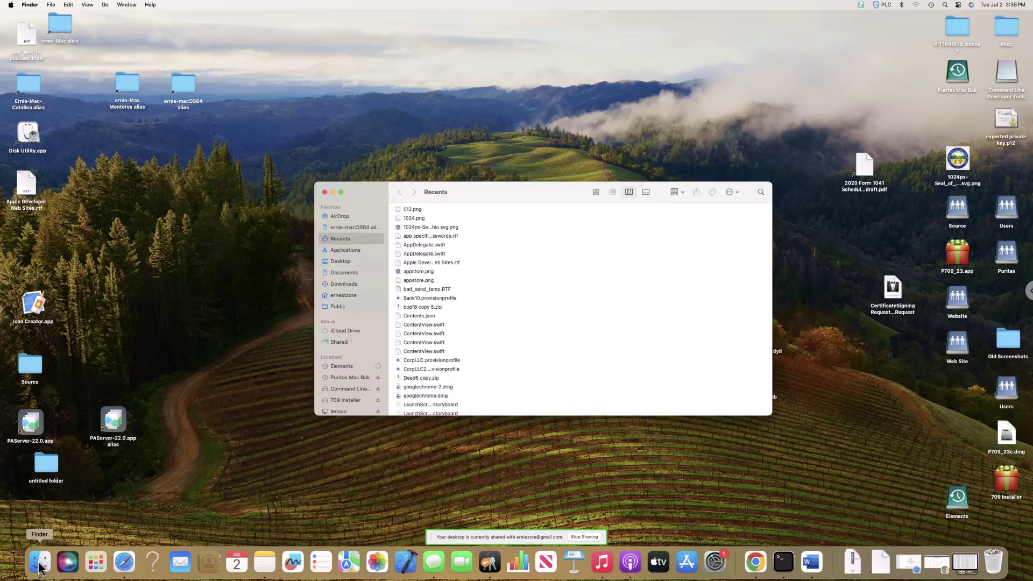
left_click(324, 192)
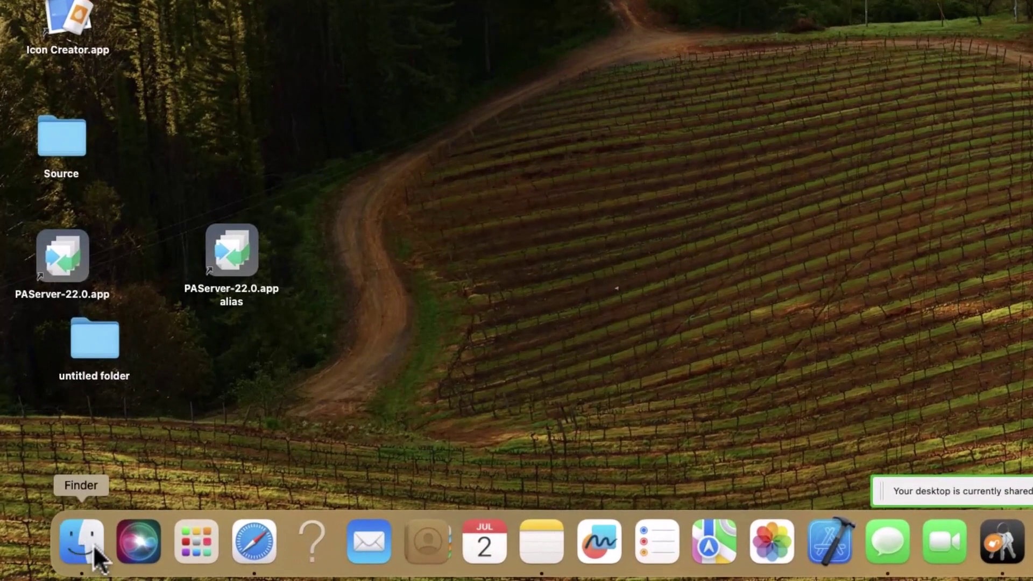
left_click(75, 536)
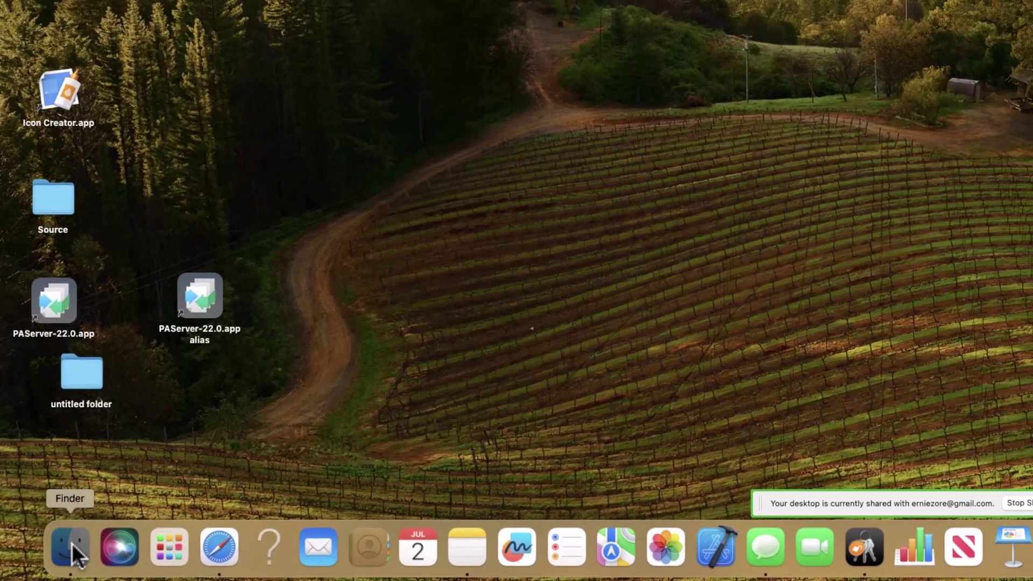
left_click(82, 538)
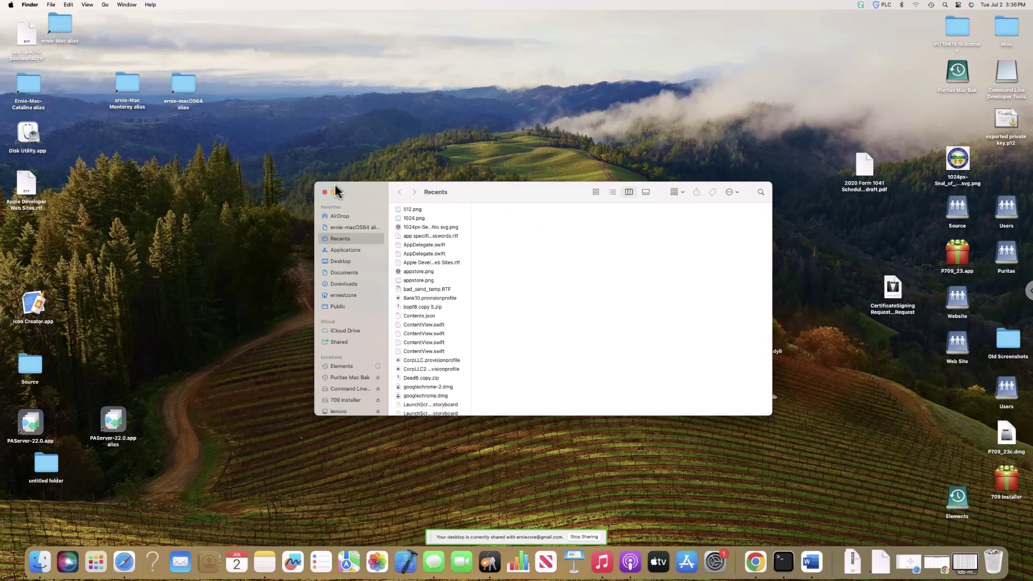
left_click_drag(317, 183, 277, 110)
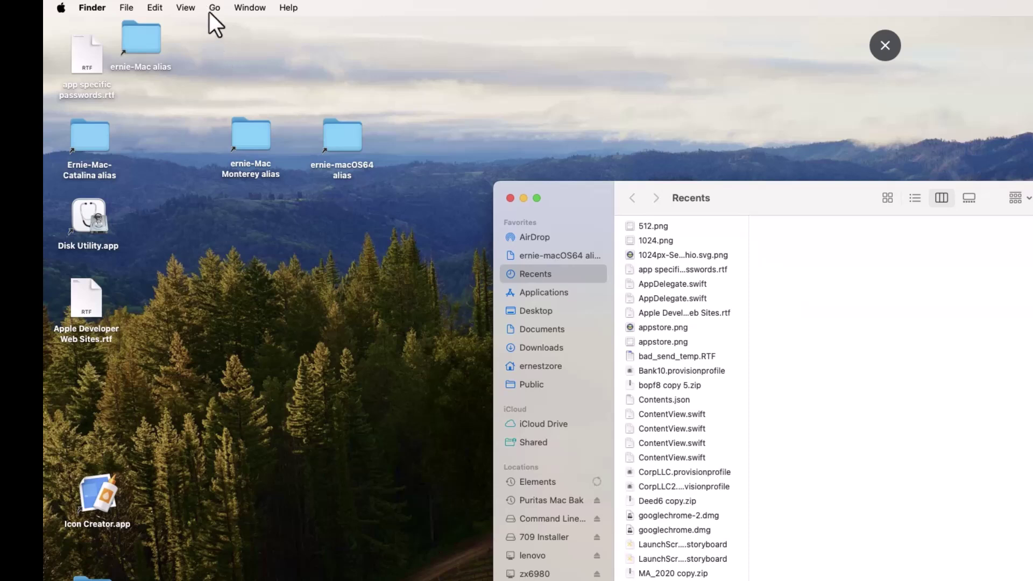
Step: Use the Go menu to view Computer, then the Documents folder
left_click(213, 9)
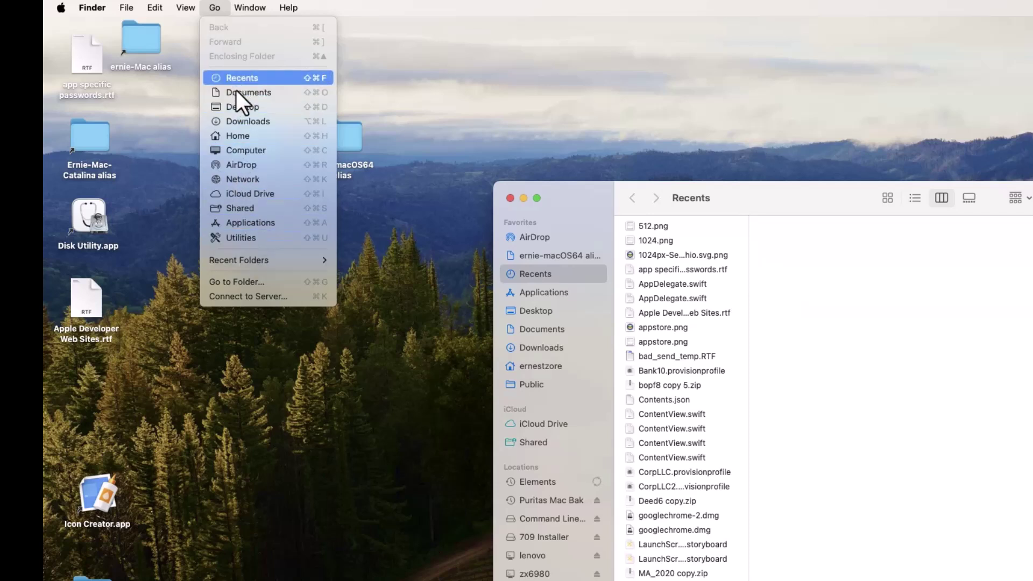
left_click(257, 151)
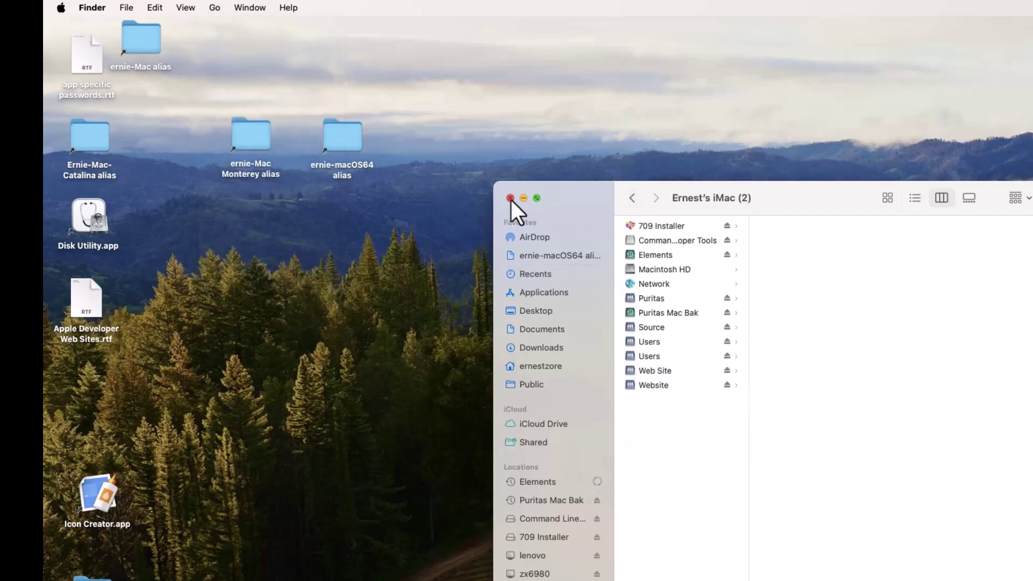
left_click(213, 8)
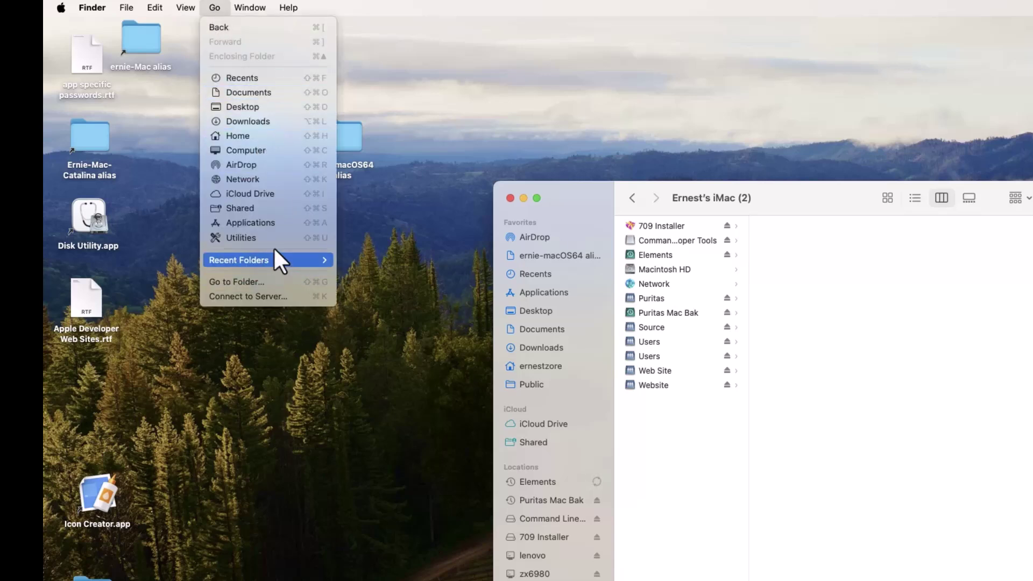
left_click(253, 92)
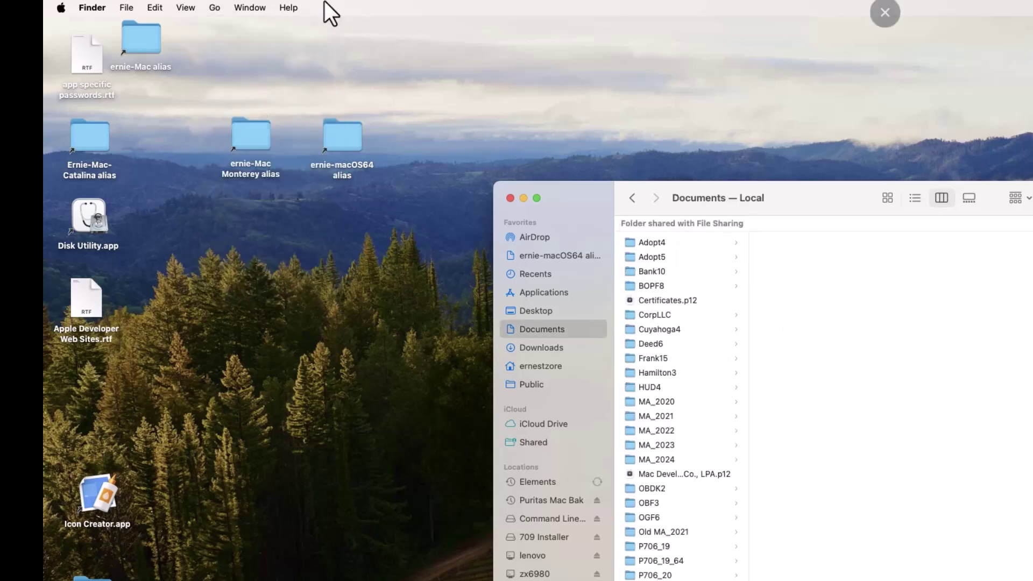
Step: Dismiss the Go menu and close the Finder window
left_click(211, 10)
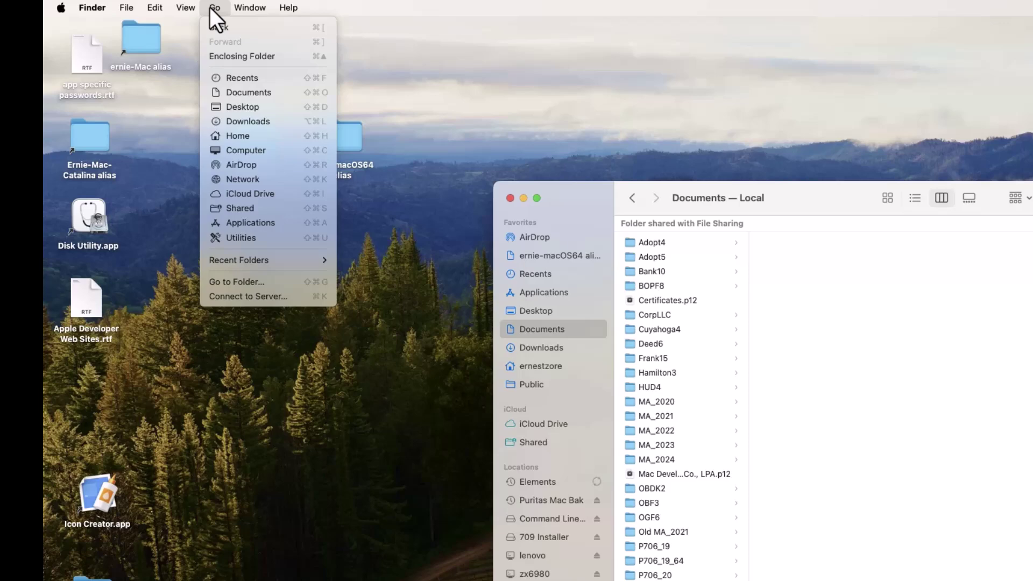
mouse_move(250, 8)
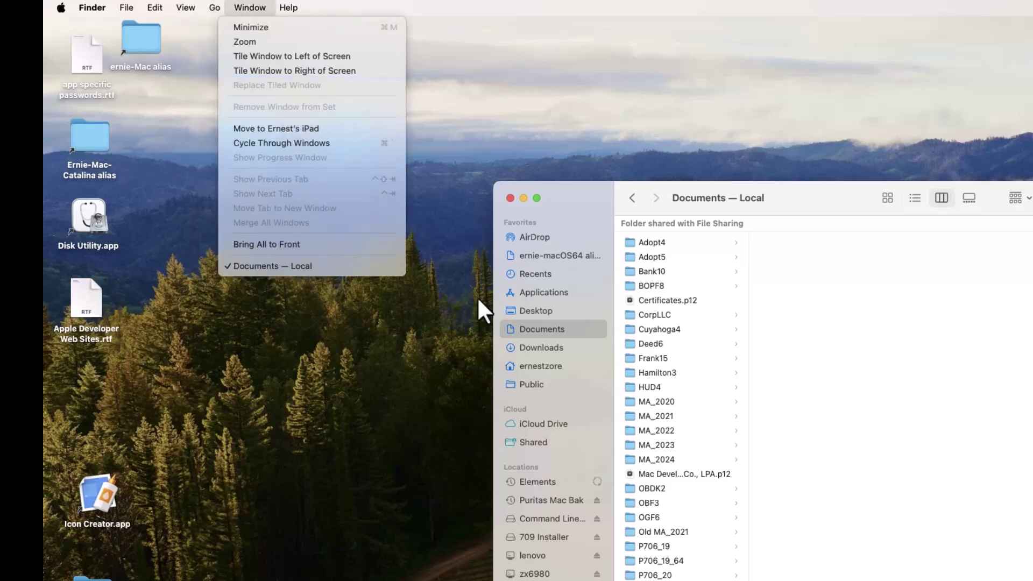
left_click(514, 202)
left_click(510, 198)
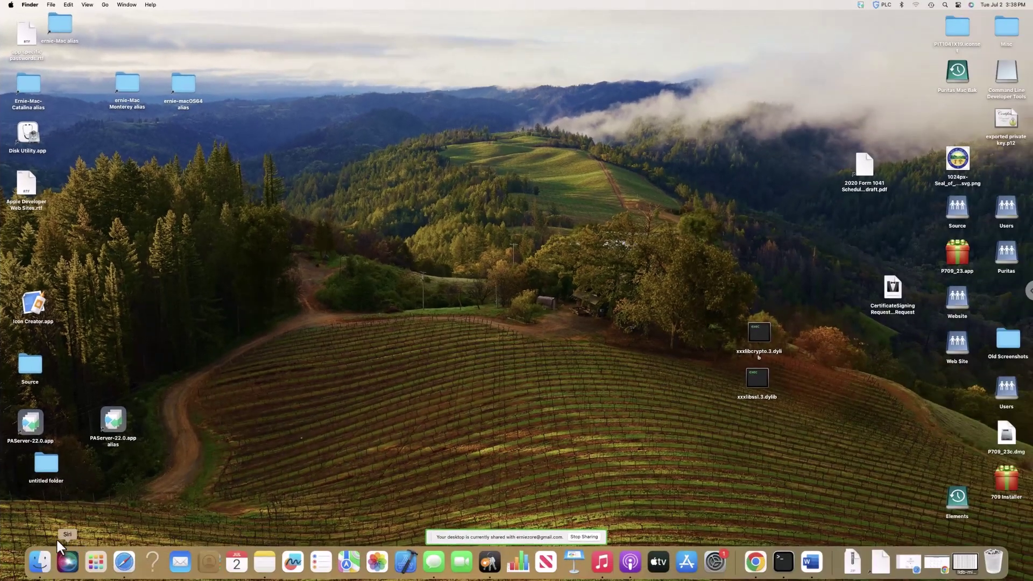
Step: Browse a Finder Recents window, then switch to the ChatGPT Address Formatter page in Edge
left_click(46, 565)
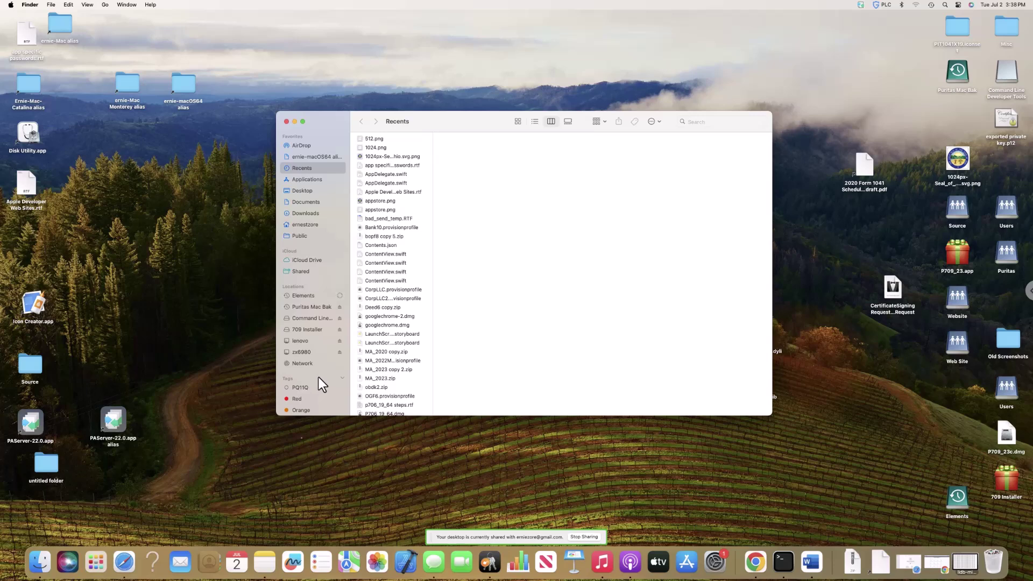
left_click(105, 5)
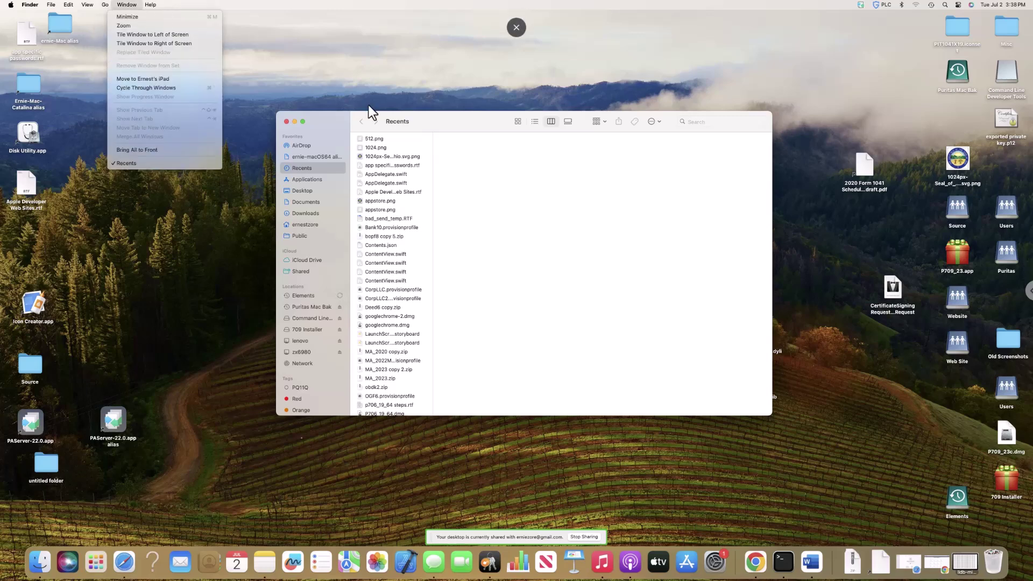
left_click(371, 74)
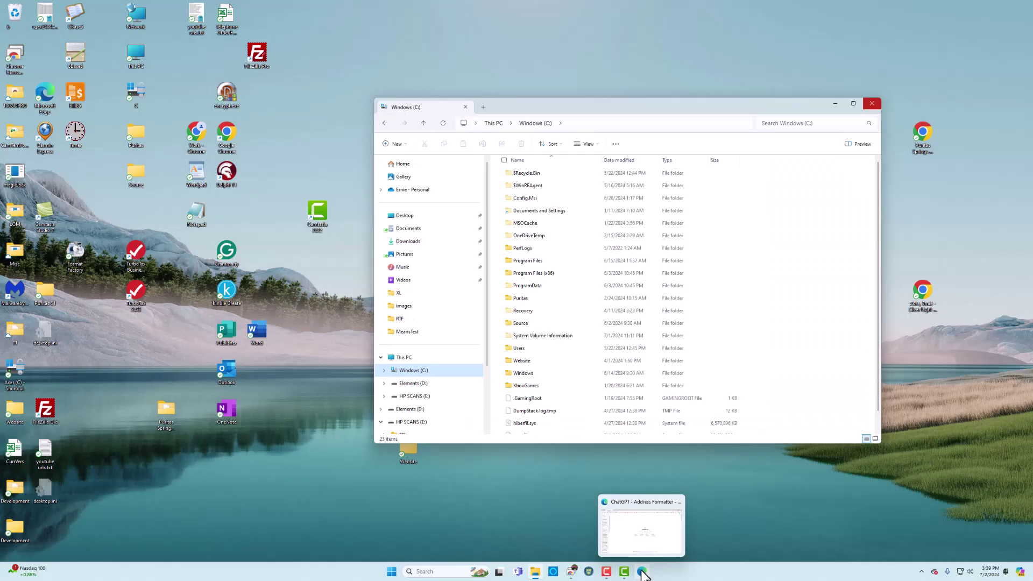
left_click(642, 572)
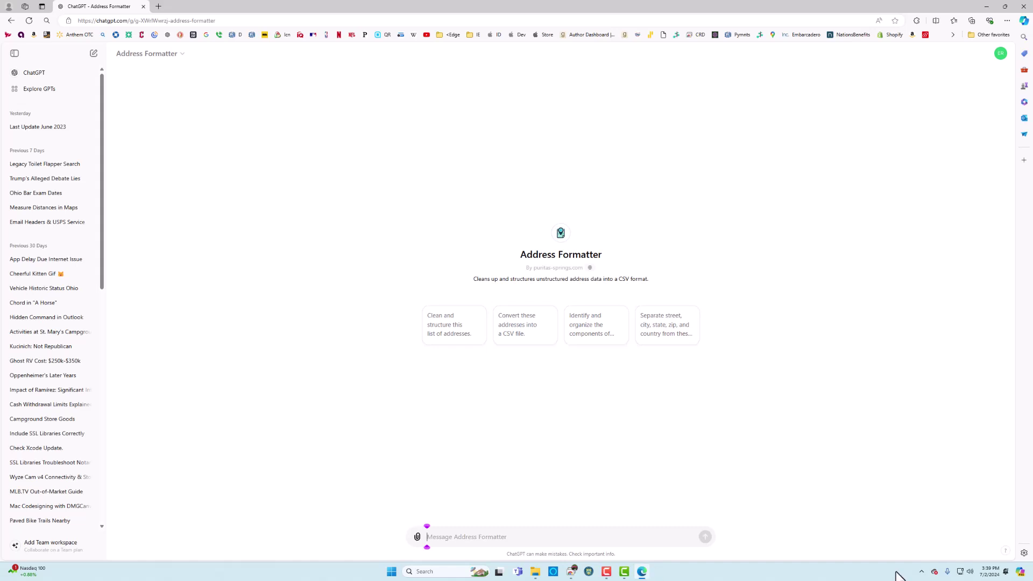
Step: Open the addresses CSV file from the Downloads folder in Excel
left_click(534, 573)
left_click(414, 242)
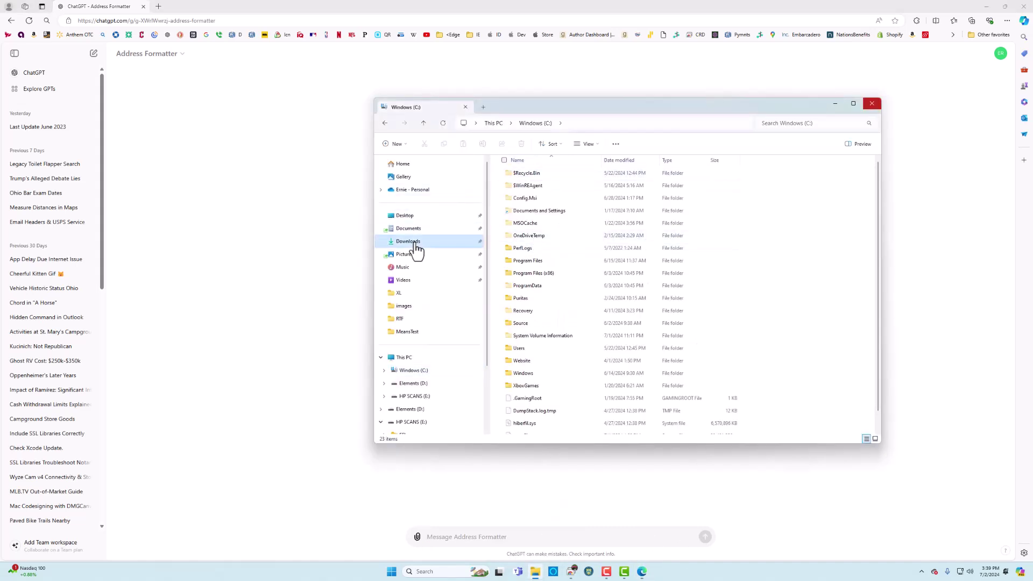
double_click(545, 184)
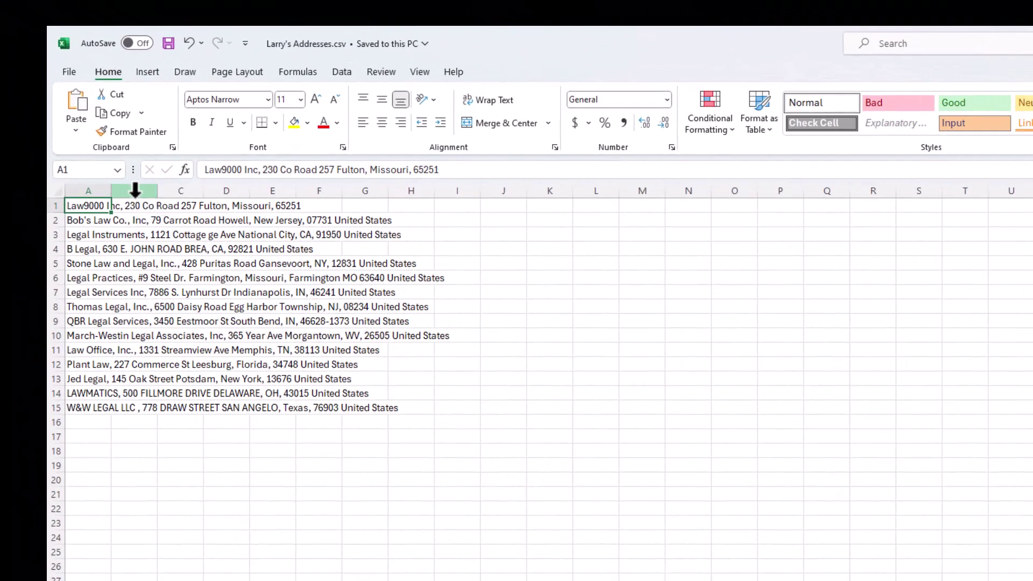
Step: Widen column A, enlarge A1:A15 to 20-point text, and AutoFit the column
left_click_drag(104, 192, 610, 198)
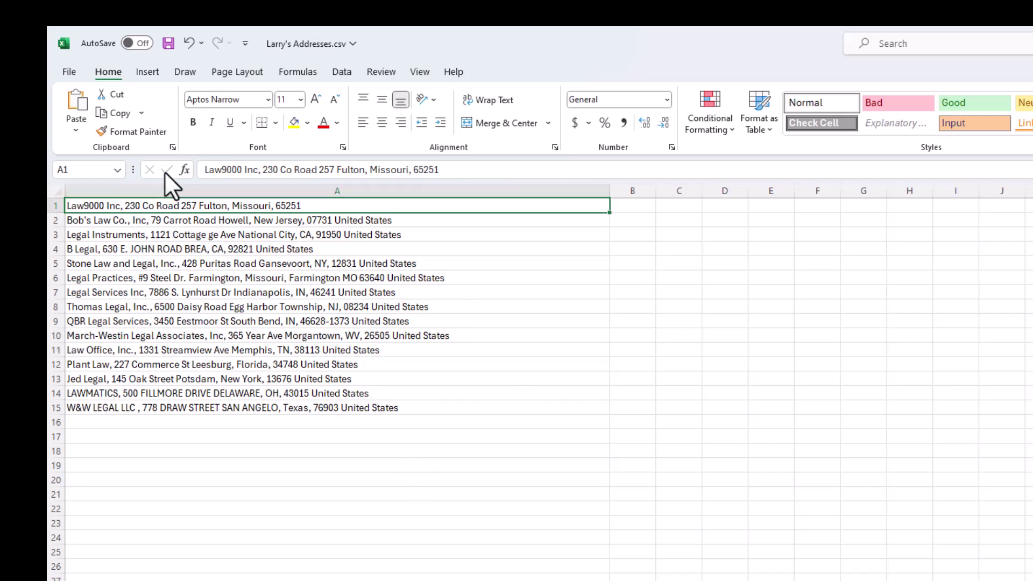
left_click_drag(180, 204, 196, 402)
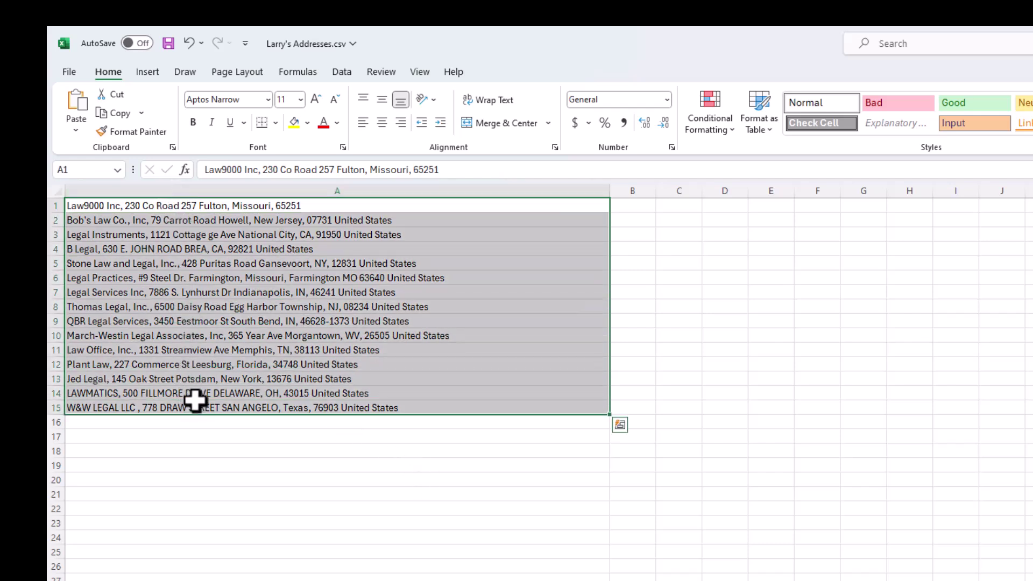
left_click(315, 96)
left_click(319, 98)
left_click(319, 98)
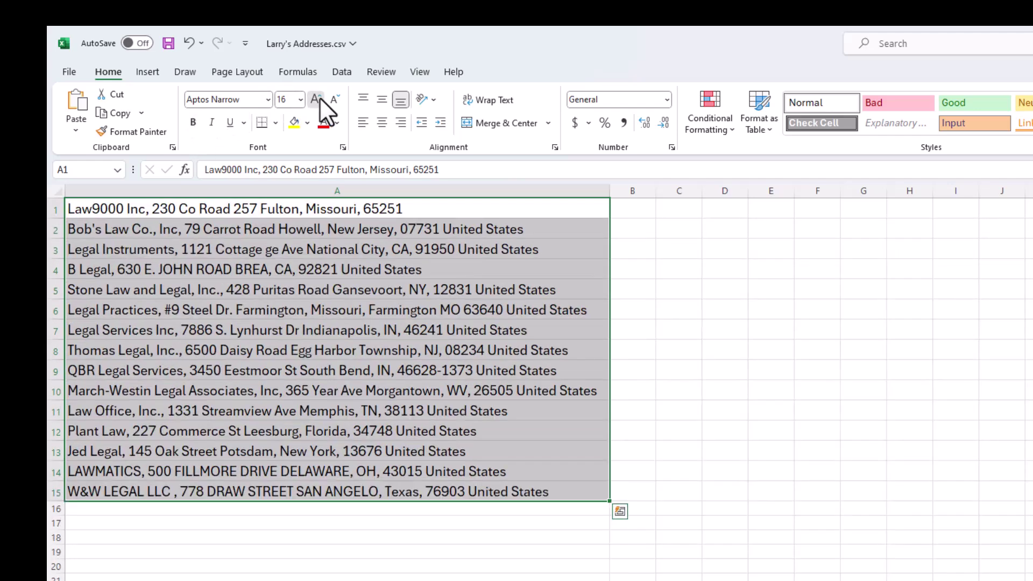
left_click(320, 98)
left_click(320, 98)
double_click(610, 190)
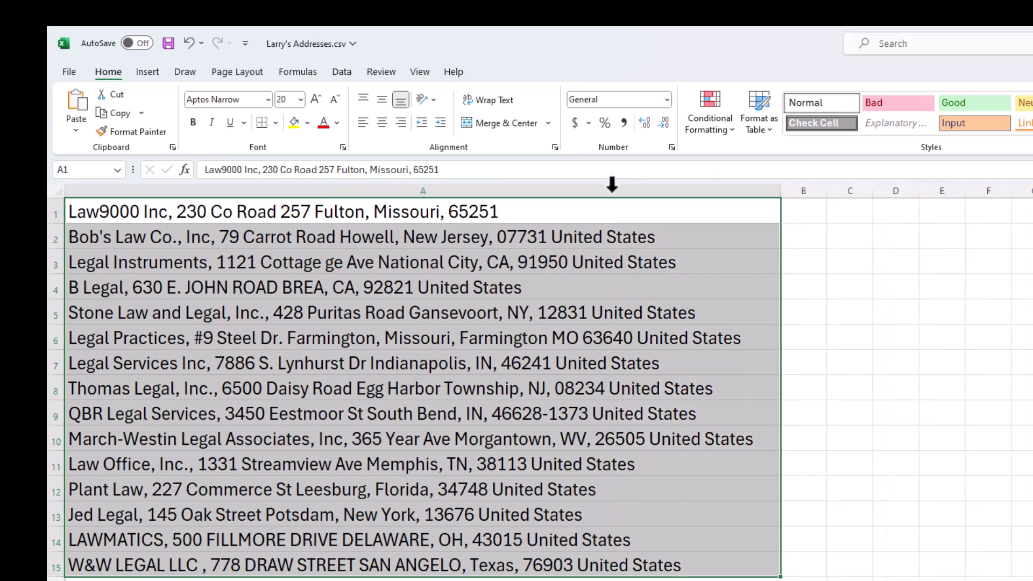
Step: Clear the selection, then reselect all fifteen addresses in A1:A15
left_click(942, 492)
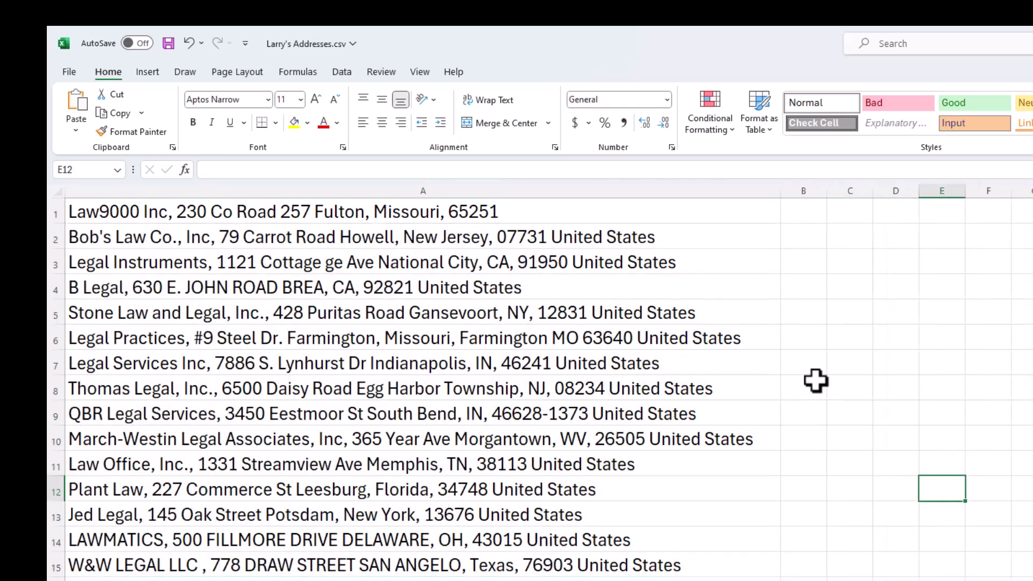
left_click(650, 542)
left_click(687, 579)
left_click(692, 564)
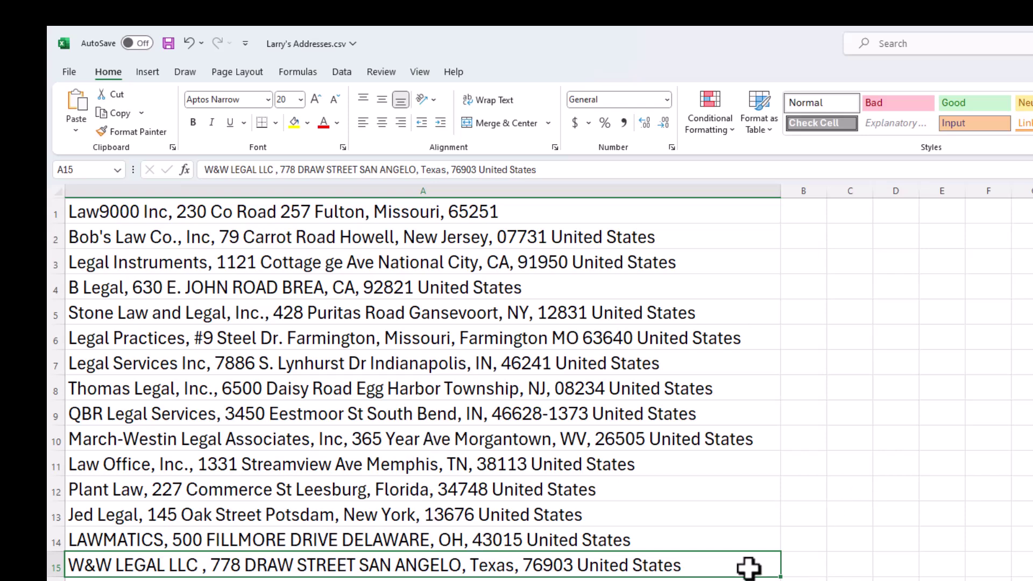
left_click(495, 211, "shift")
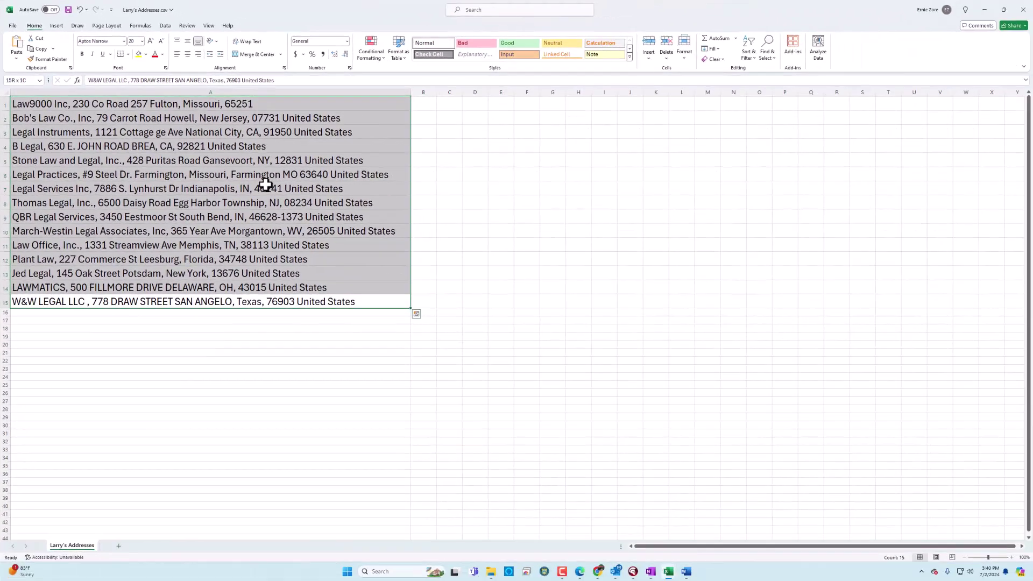
Step: Copy the fifteen selected addresses and minimize Excel
right_click(524, 355)
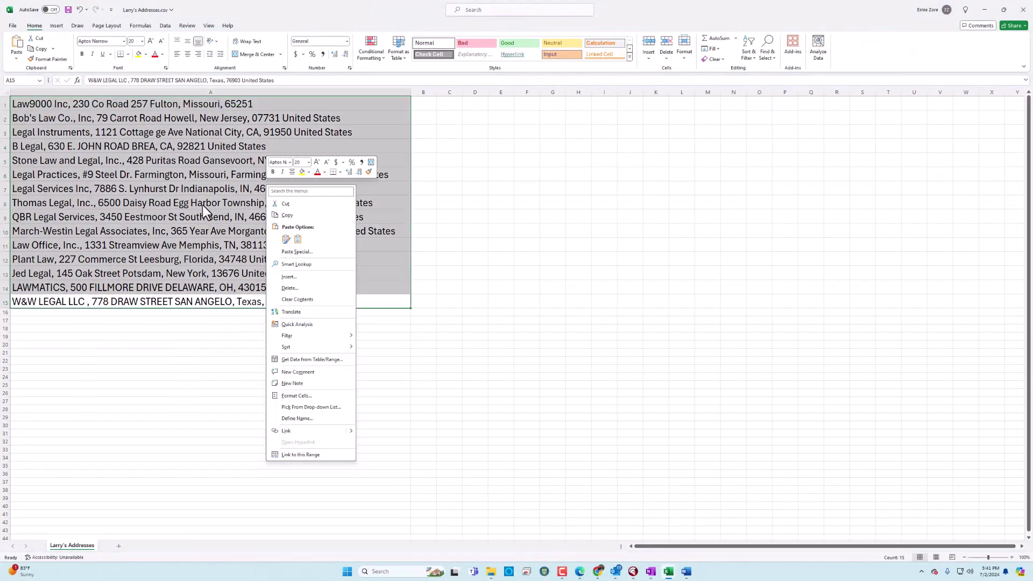
left_click(286, 215)
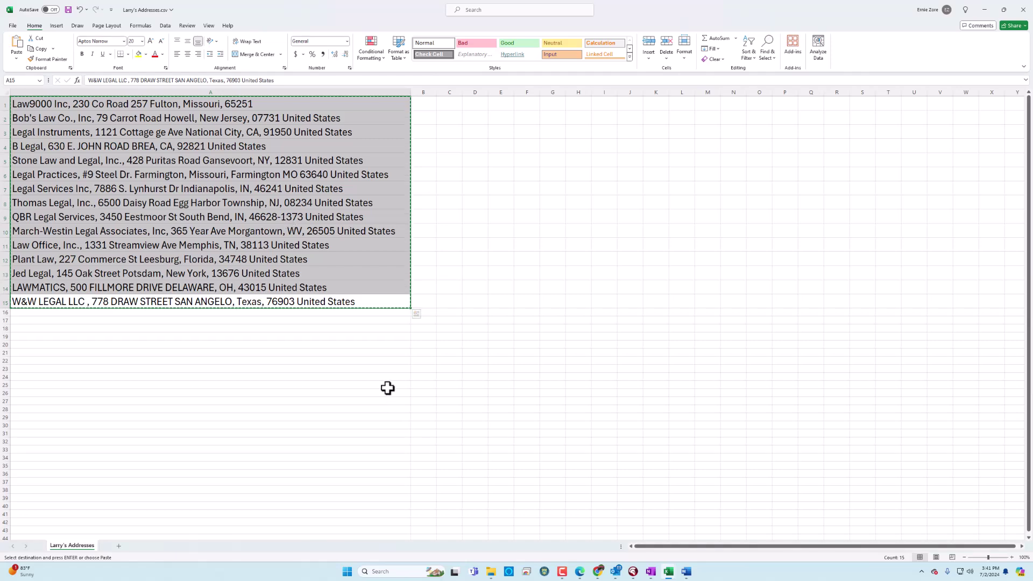
left_click(984, 10)
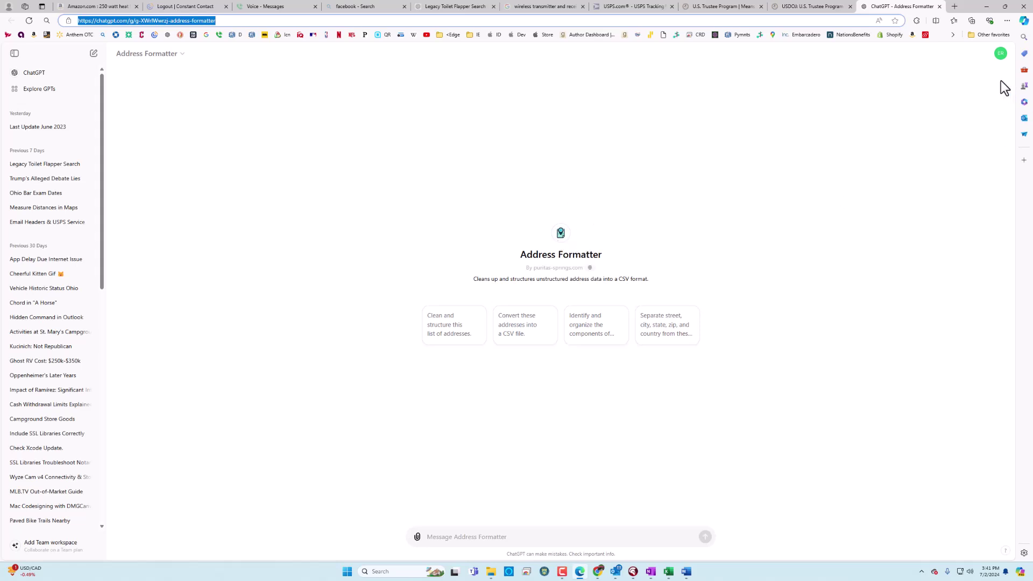
Step: Check the Address Formatter GPT's options, then bring up Paste in its empty message box
left_click(182, 55)
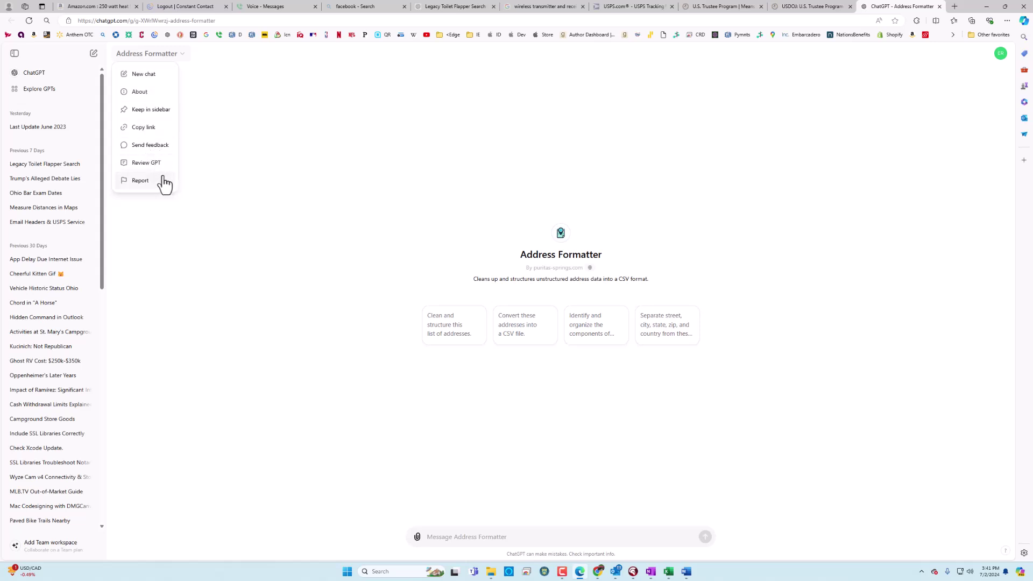
left_click(288, 147)
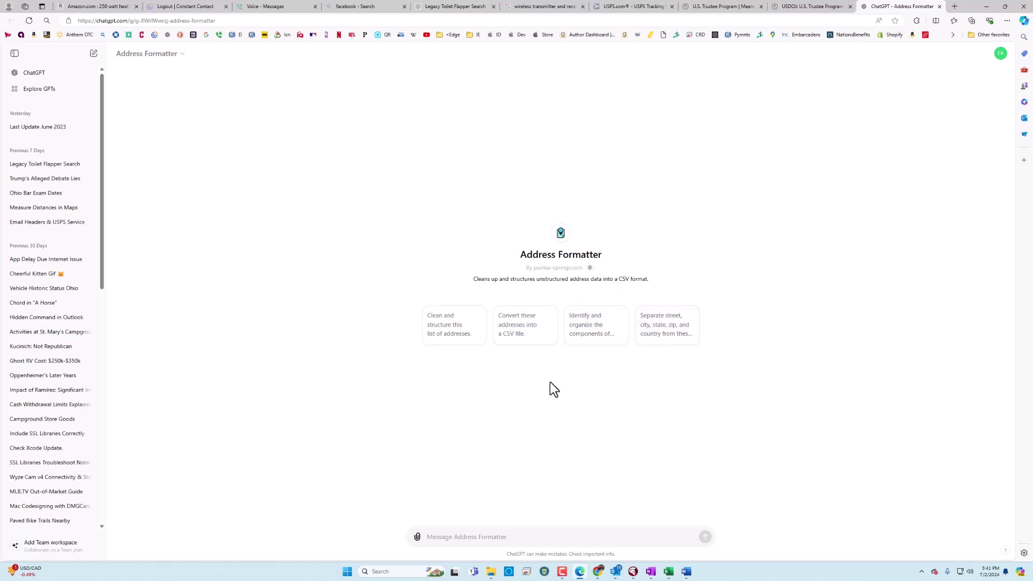
left_click(452, 533)
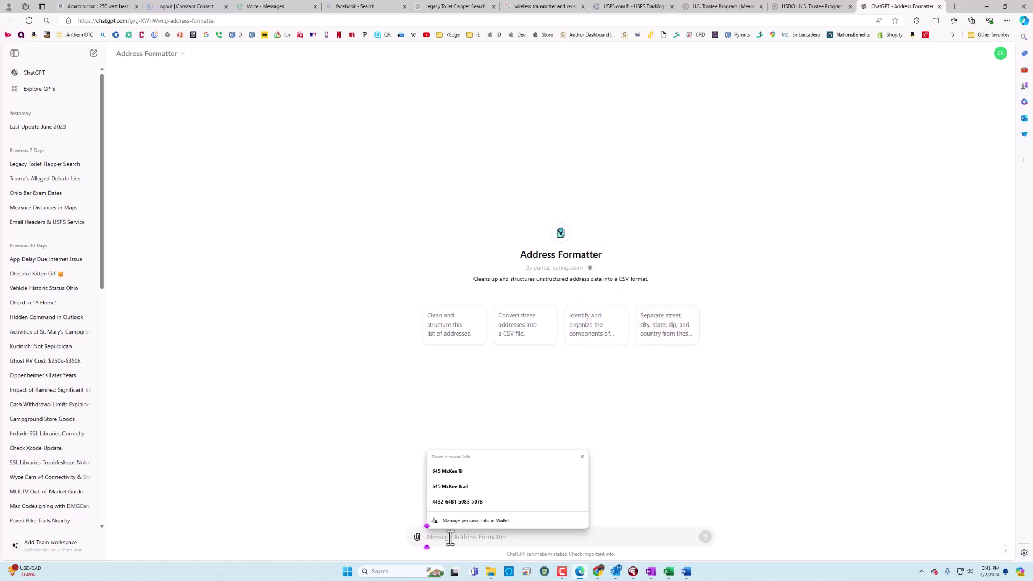
right_click(450, 534)
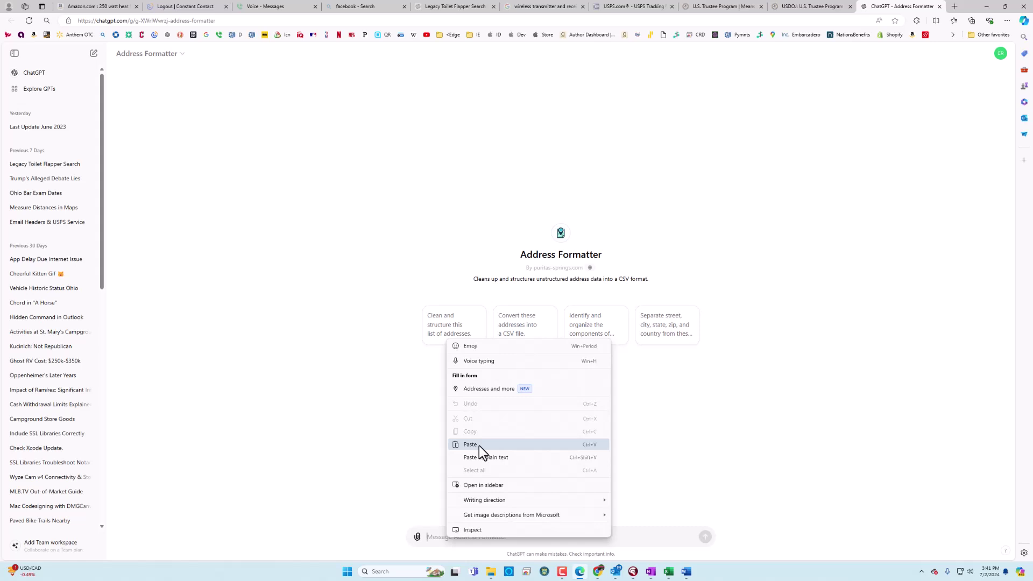
Step: Paste the fifteen law-office addresses, drop the attached image, and send the list to Address Formatter
left_click(479, 446)
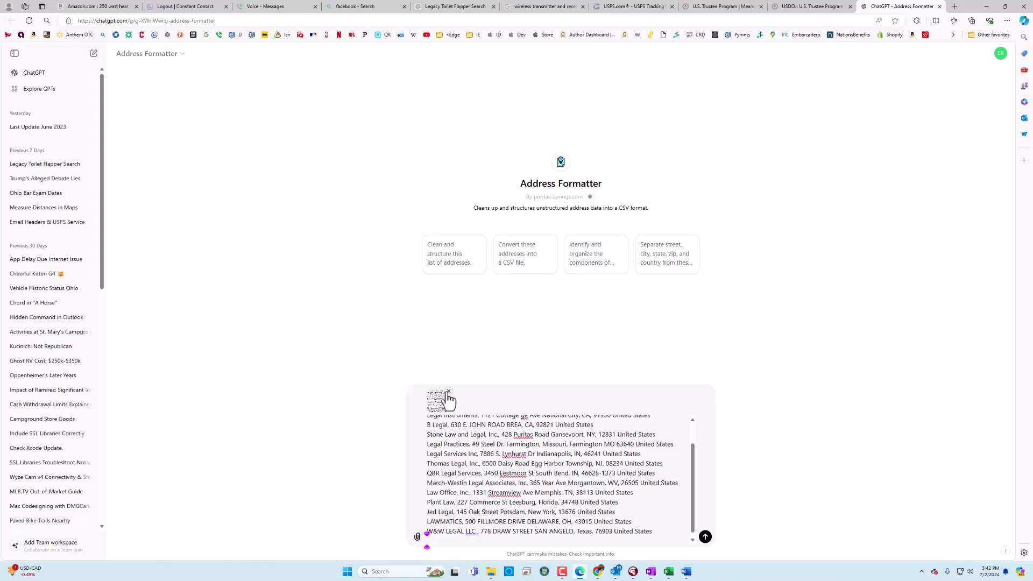
left_click(451, 393)
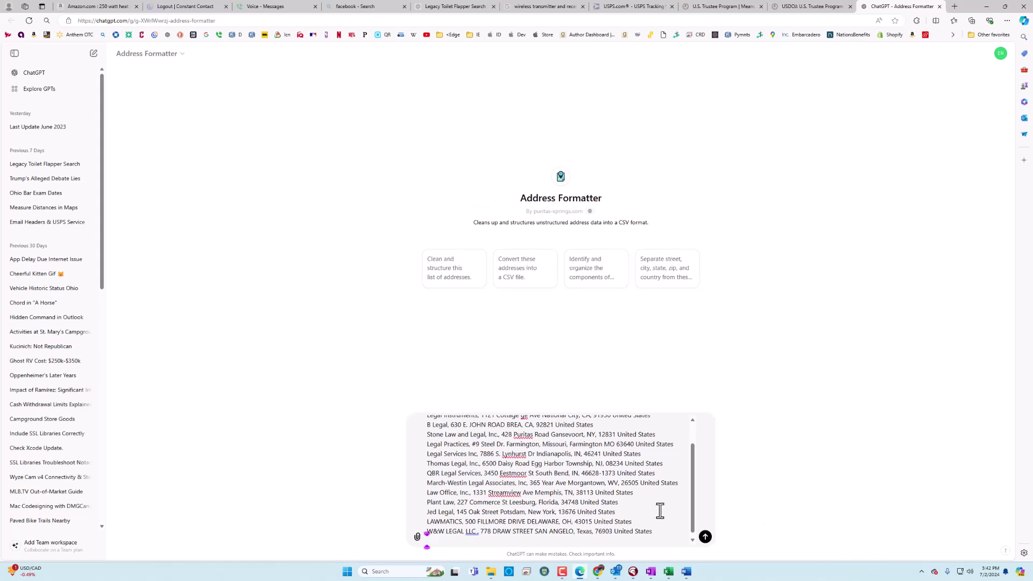
scroll(659, 509, "up", 3)
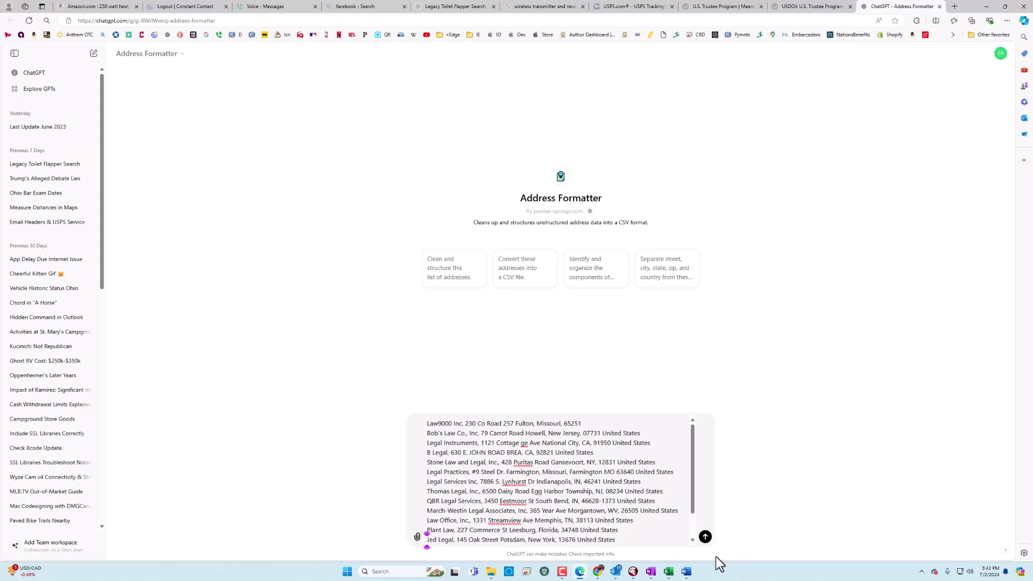
left_click(705, 537)
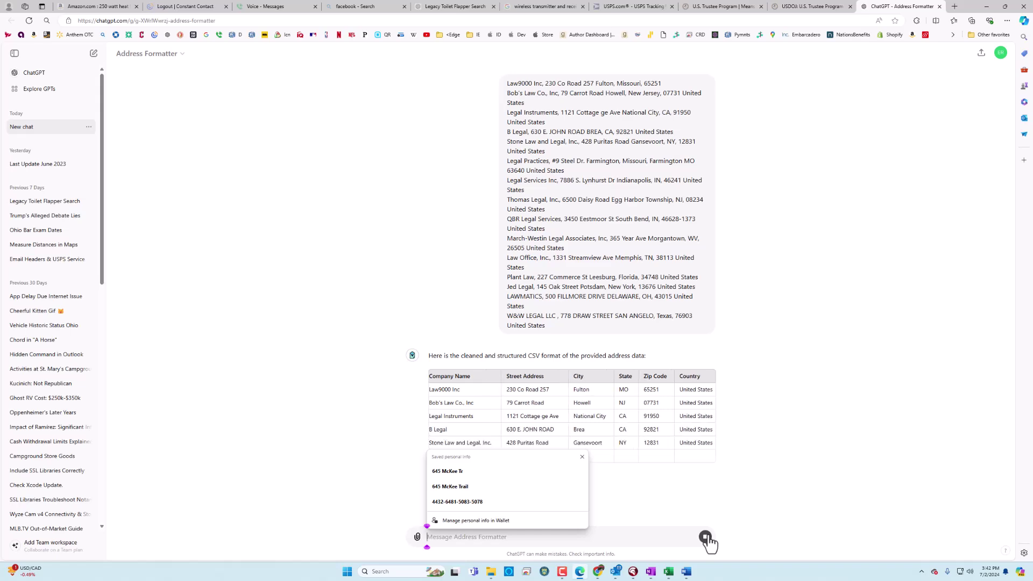
Step: Dismiss the Saved personal info popup while the fifteen-address CSV table finishes
left_click(581, 457)
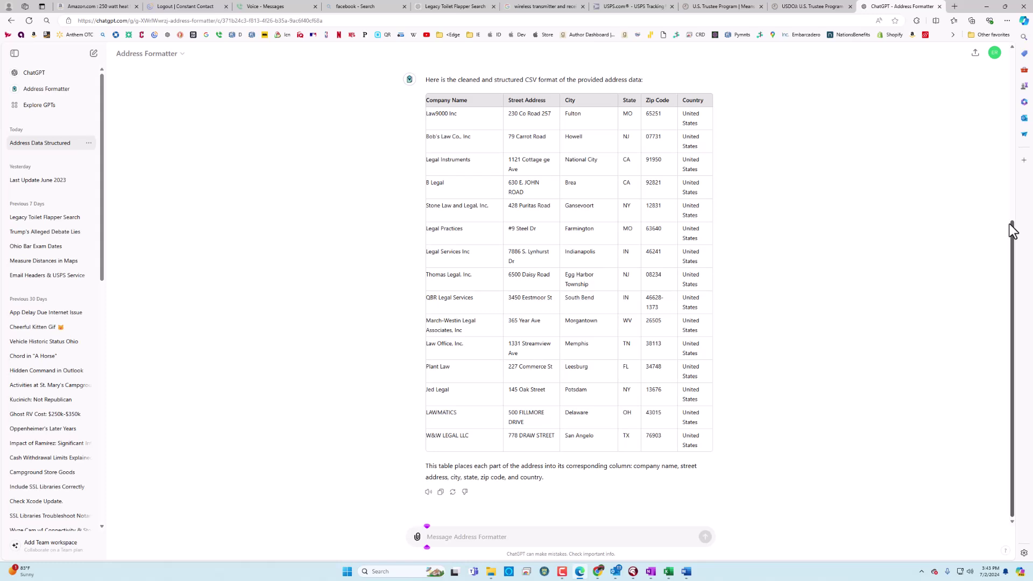
left_click(165, 56)
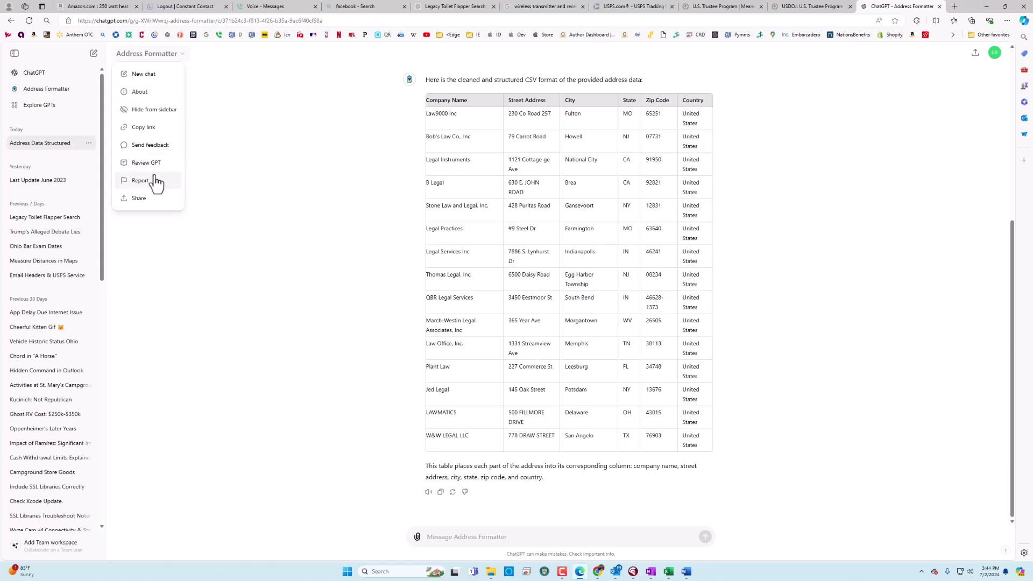
left_click(280, 189)
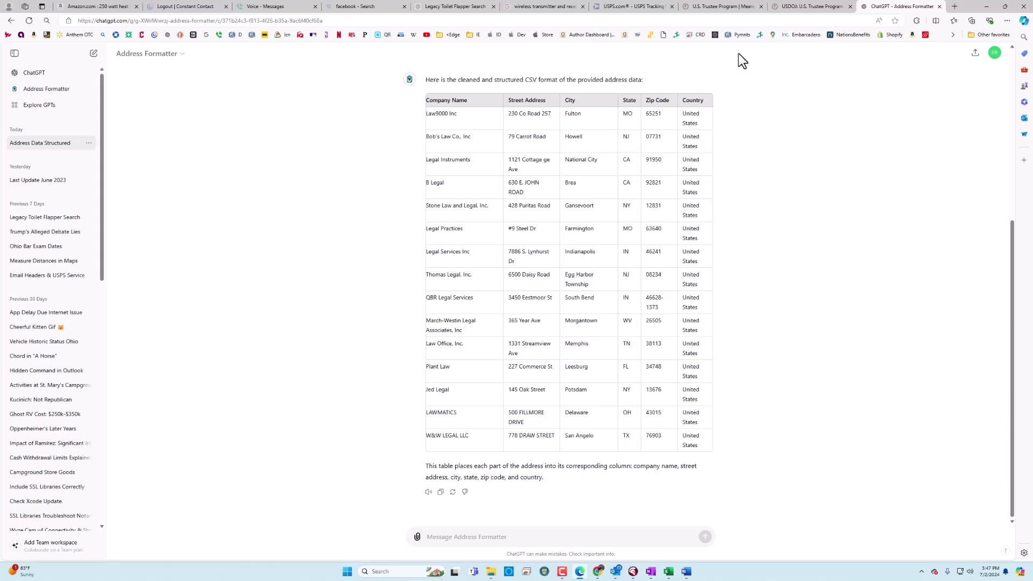
Step: Open the sponsored 'NordVPN® Official Website' result from the nordvpn Google search tab
left_click(538, 6)
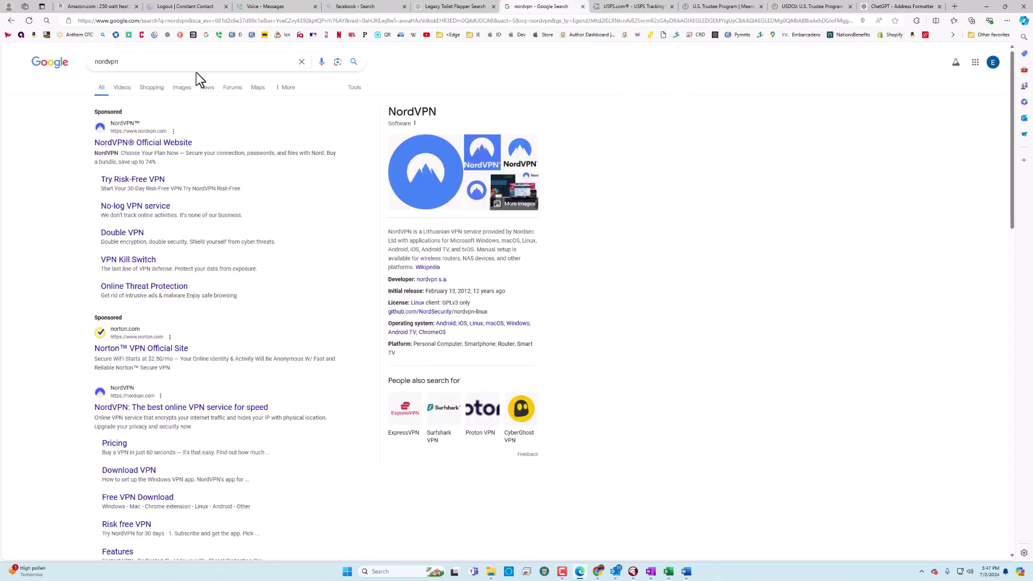
left_click(156, 146)
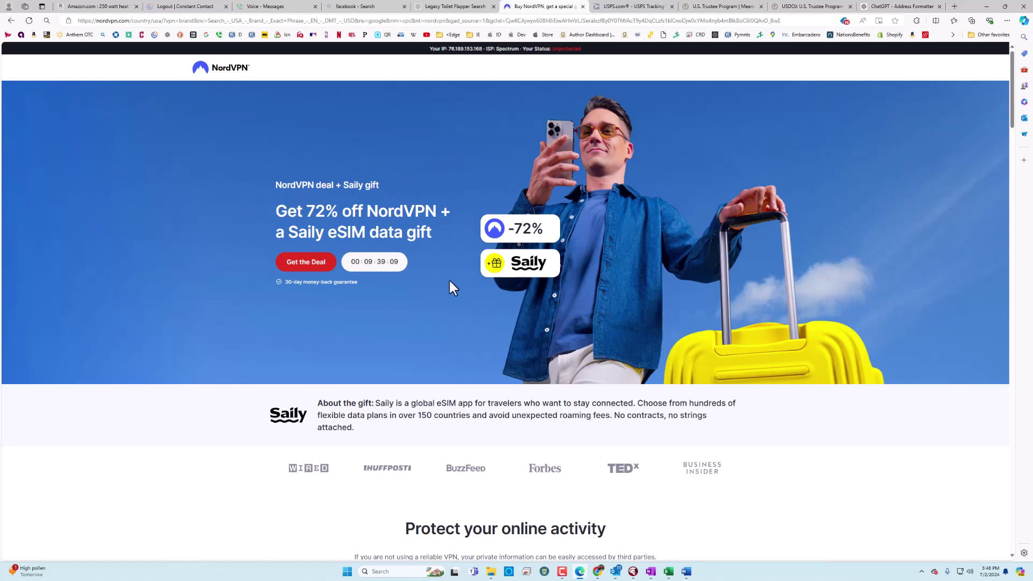
Step: Open 'Get the Deal' to show 2-year pricing for Ultimate, Plus and Basic
left_click(313, 267)
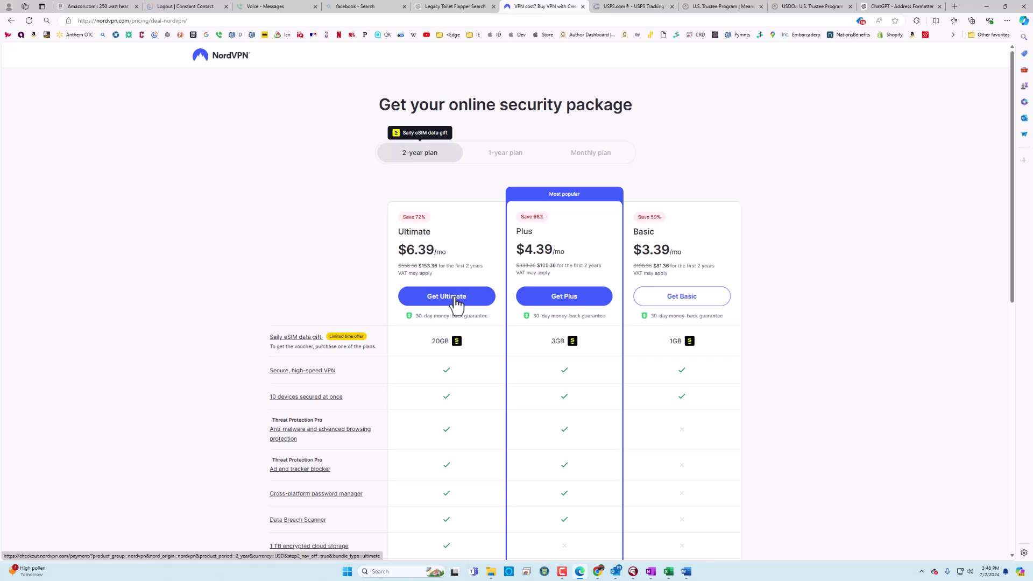
left_click(681, 303)
scroll(647, 350, "down", 1)
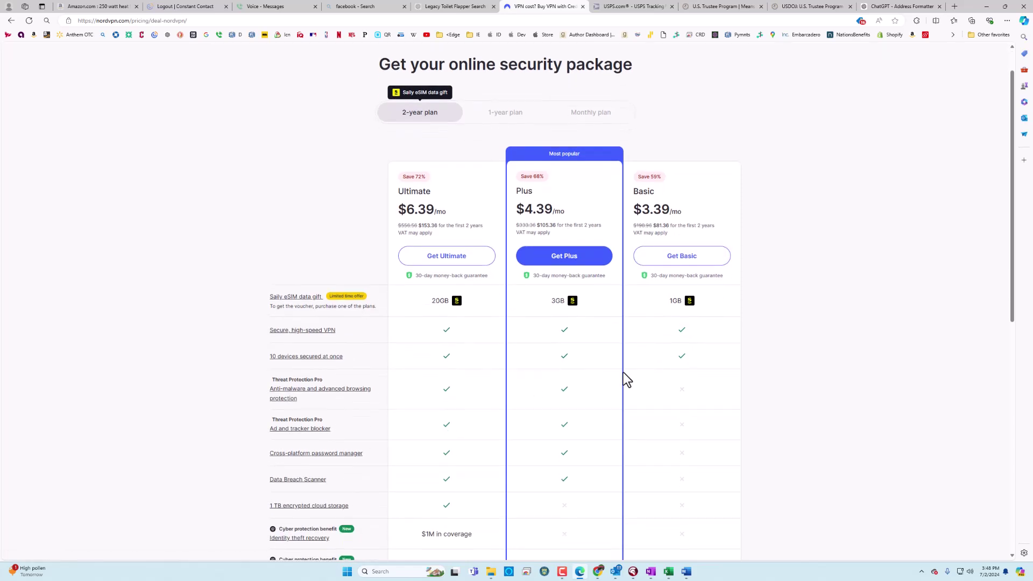
scroll(719, 355, "down", 3)
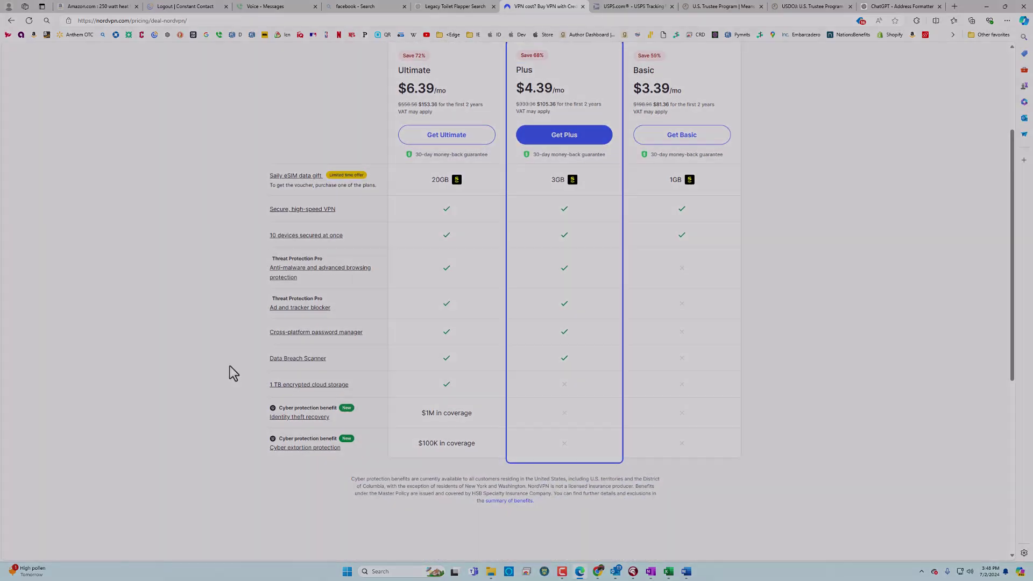
scroll(231, 366, "up", 1)
scroll(517, 302, "up", 1)
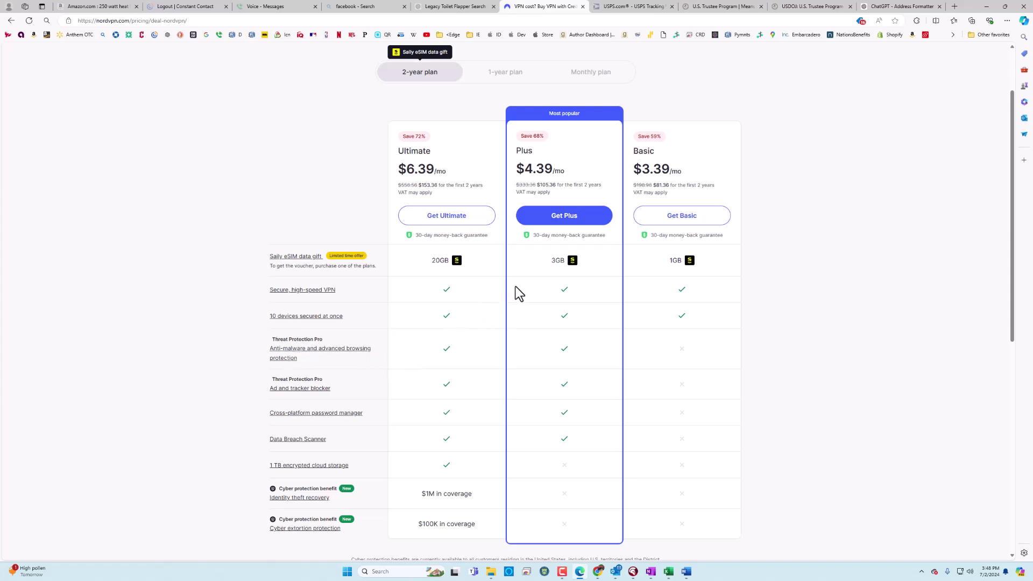
left_click(681, 219)
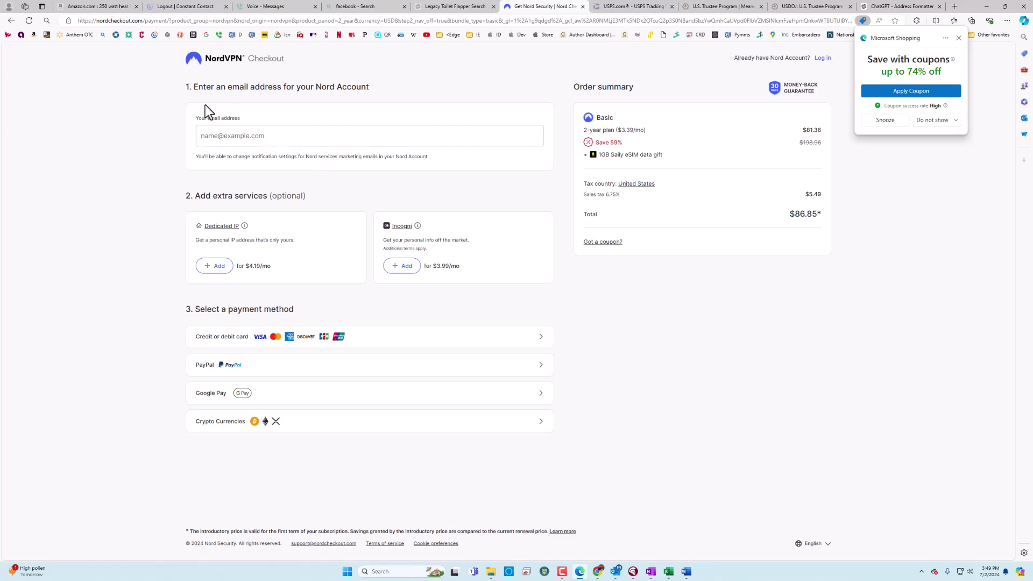
left_click(11, 21)
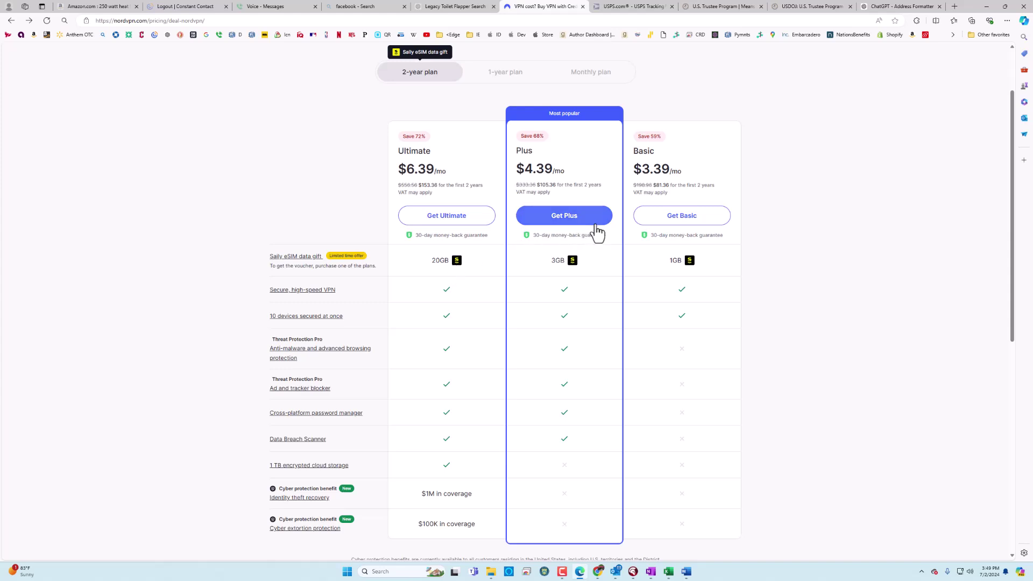
Step: Compare 1-year and 2-year plan prices, ending on 1-year with Basic at $4.99/mo
left_click(509, 75)
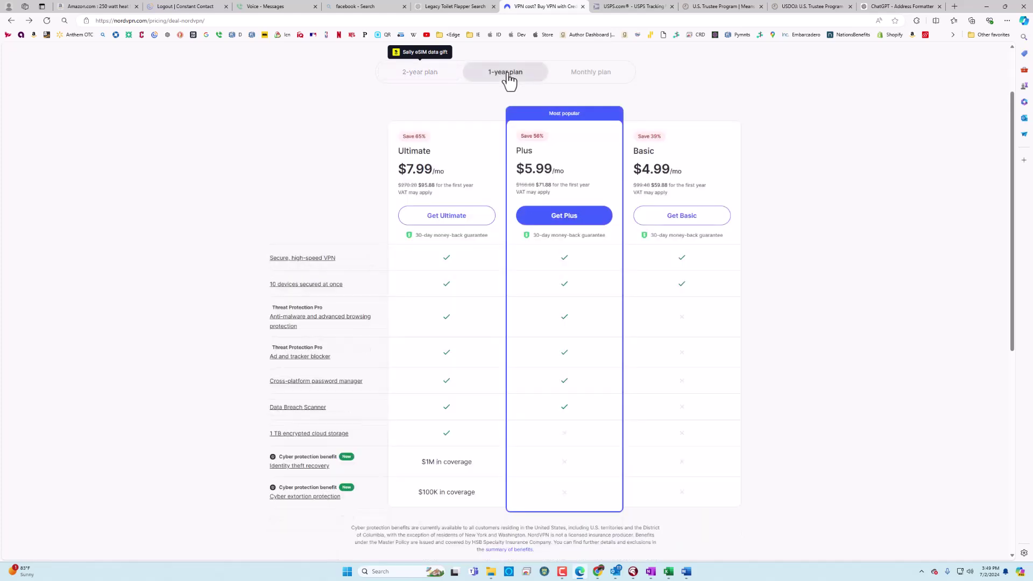
left_click(433, 78)
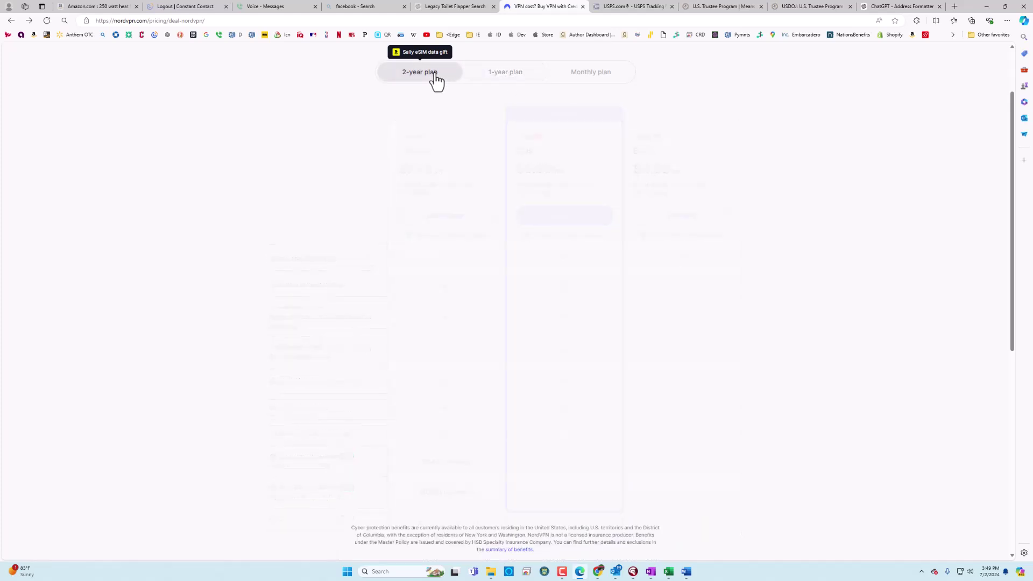
left_click(507, 78)
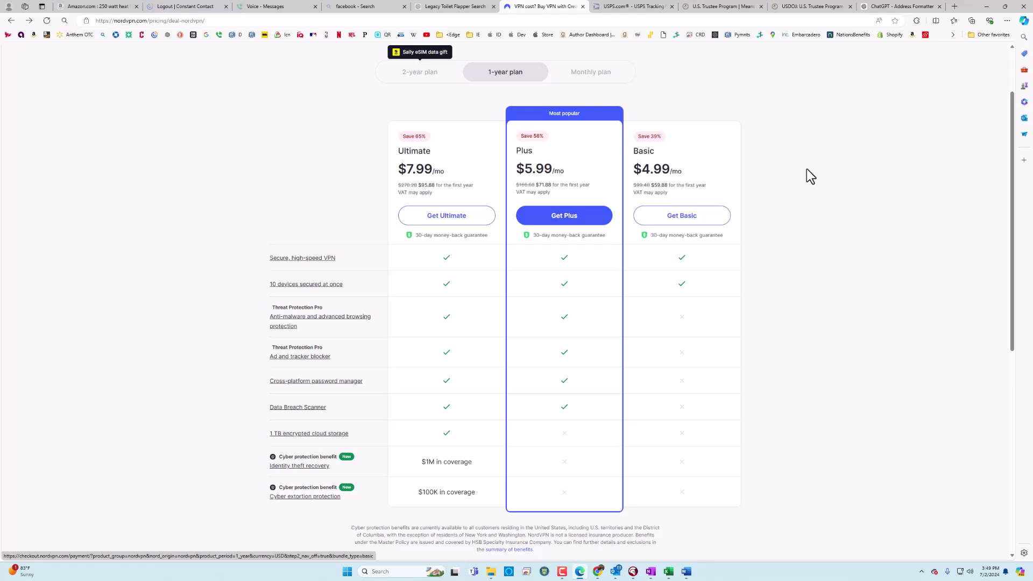
Step: Choose the 1-year Basic plan and fill in the saved account e-mail at checkout
left_click(680, 218)
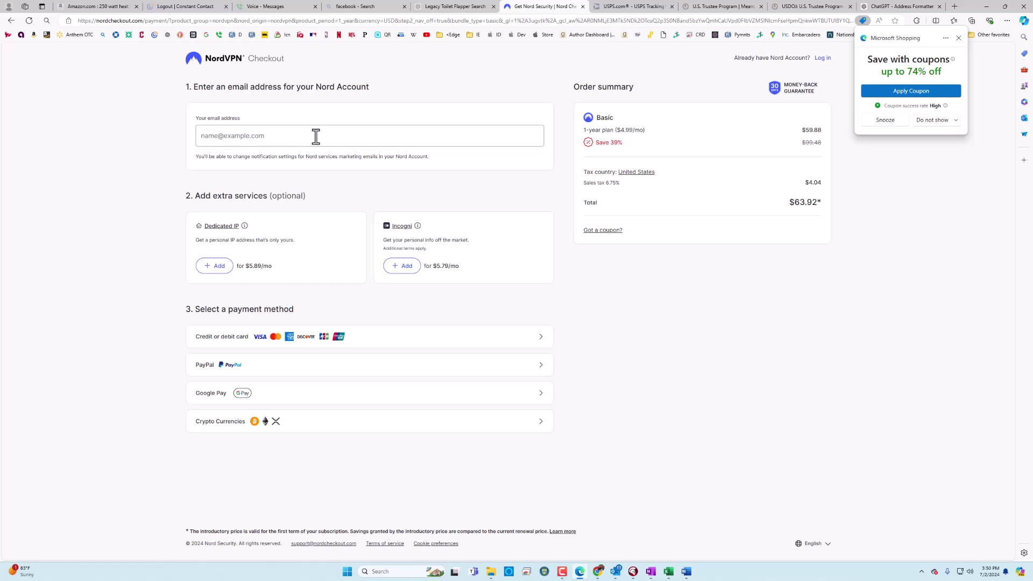
left_click(281, 135)
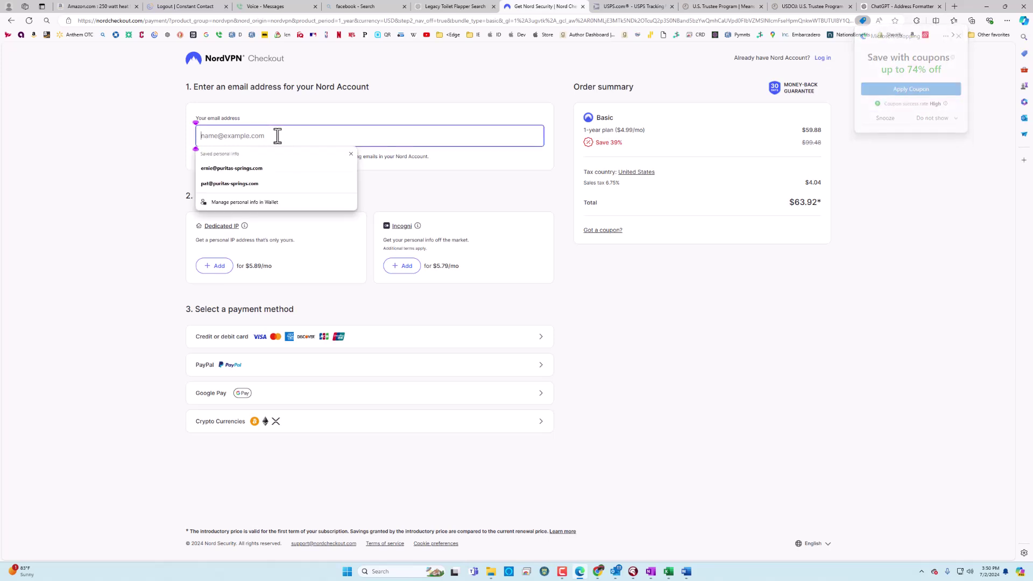
left_click(250, 169)
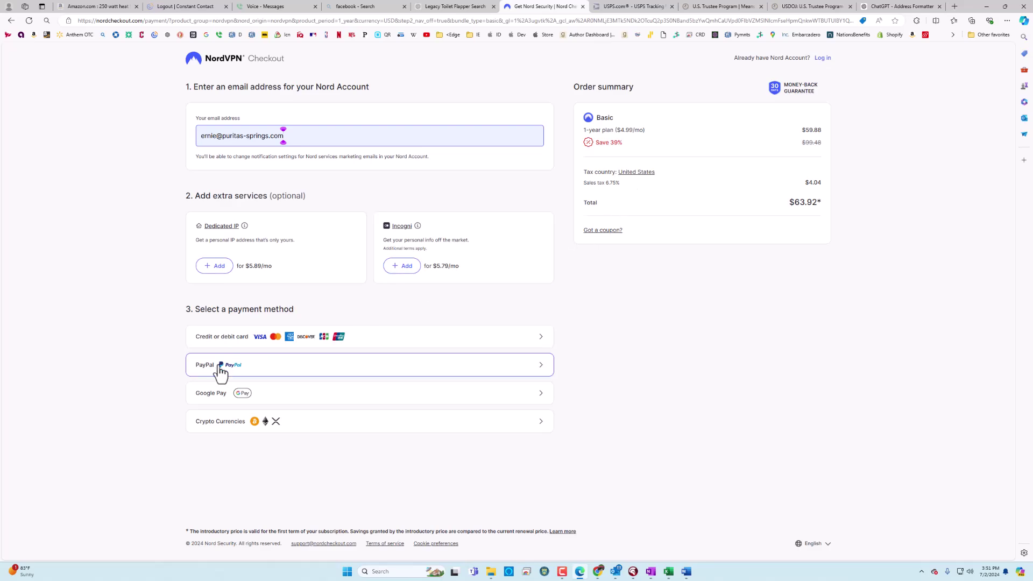
Step: Pay for the Basic plan by credit or debit card
left_click(243, 343)
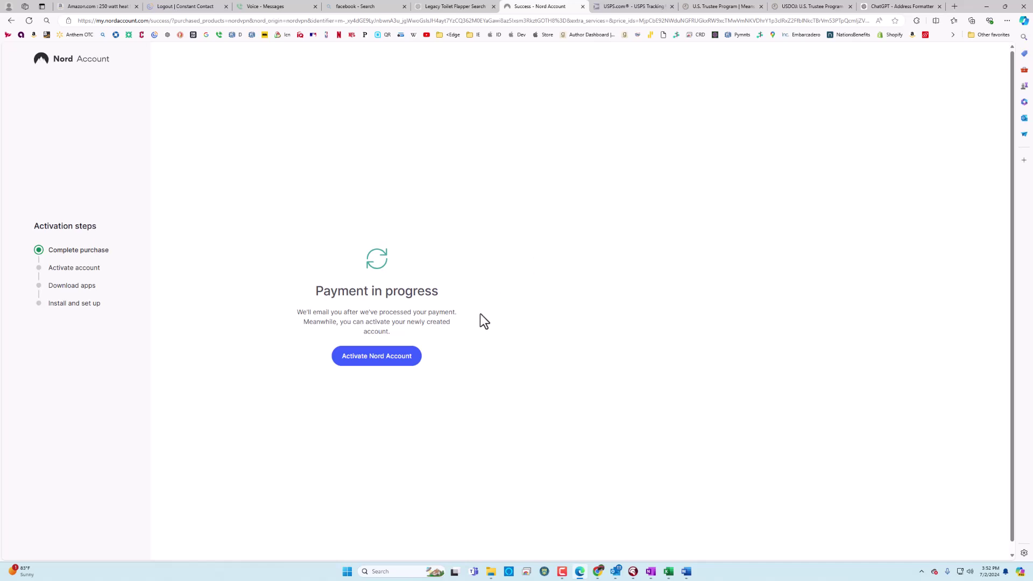
Step: Activate the Nord Account via Google sign-in with the account matching the checkout e-mail
left_click(386, 362)
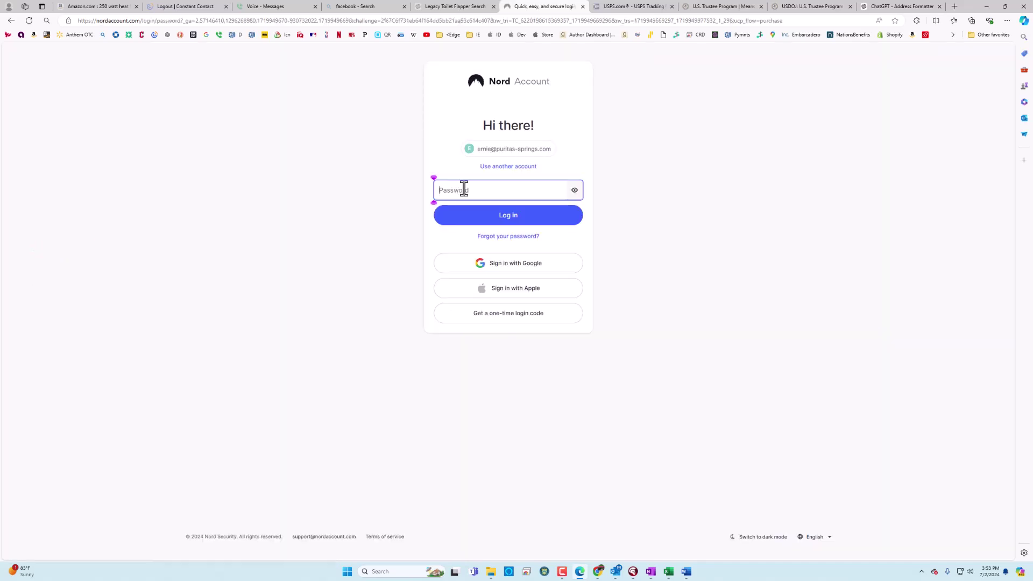
left_click(507, 263)
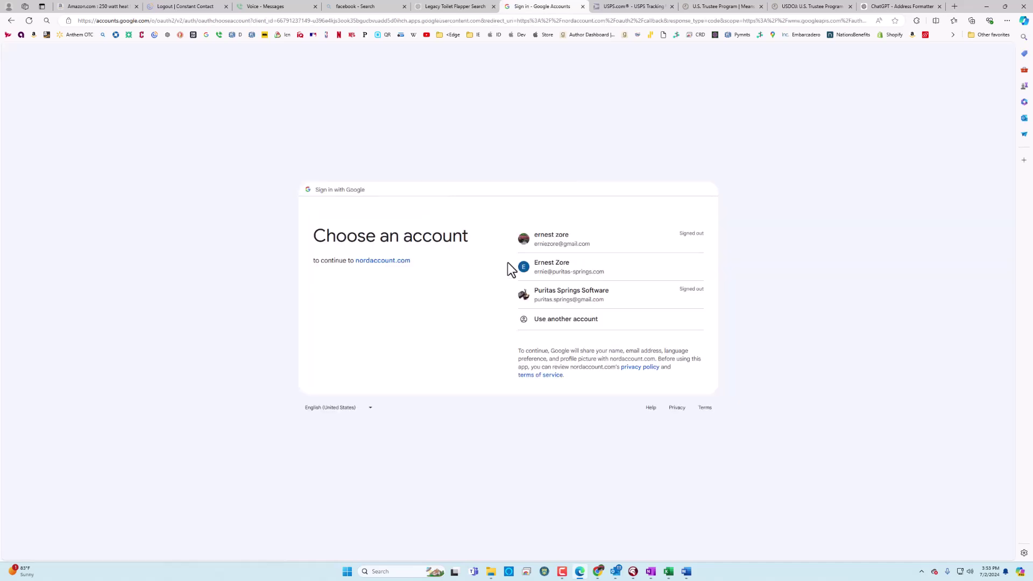
left_click(557, 271)
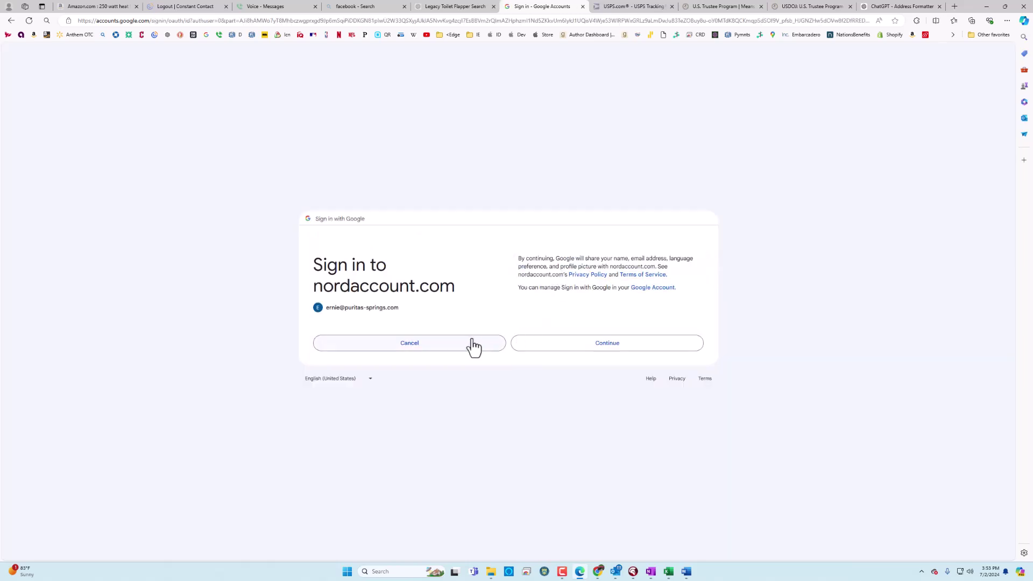
left_click(595, 339)
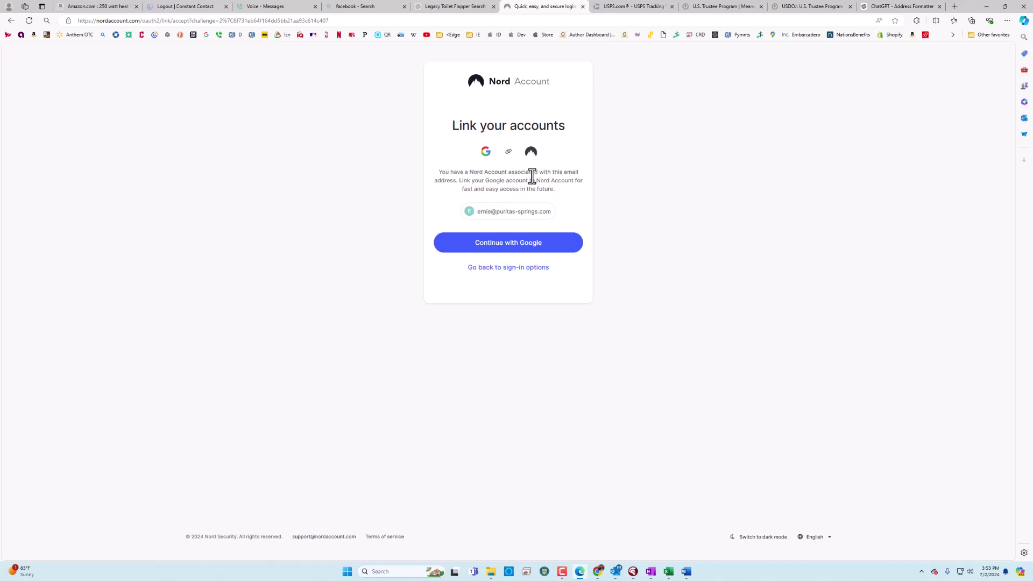
Step: Link the Google account with 'Continue with Google' and confirm with 'OK, got it'
left_click(511, 244)
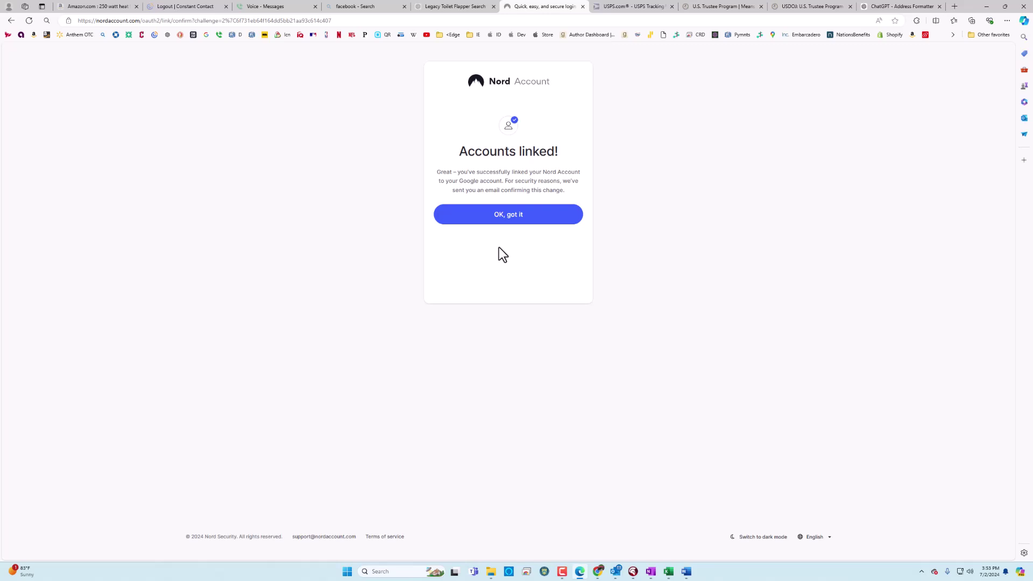
left_click(510, 218)
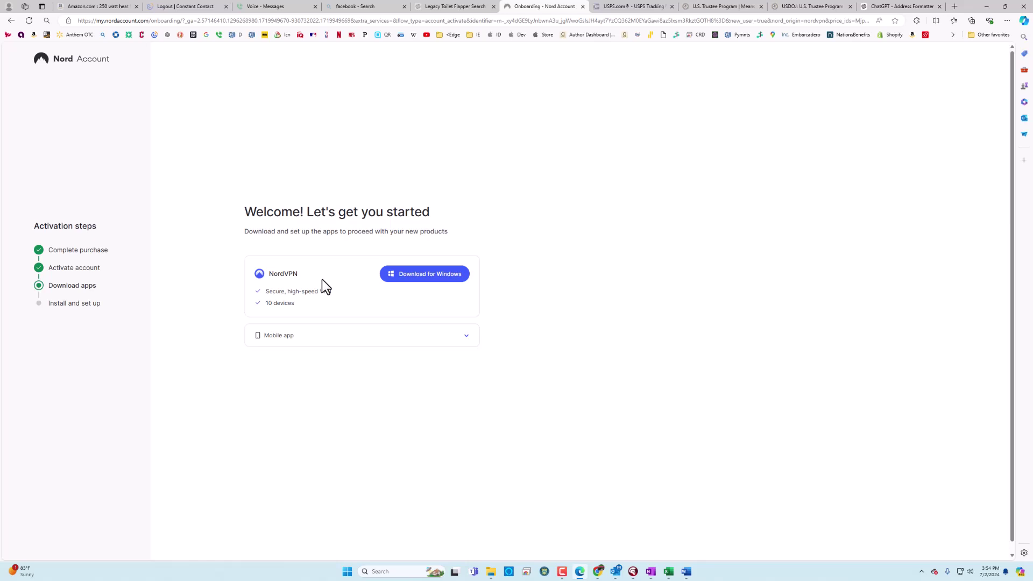
Step: Download NordVPNSetup.exe for Windows and run it from the Edge Downloads flyout
left_click(431, 284)
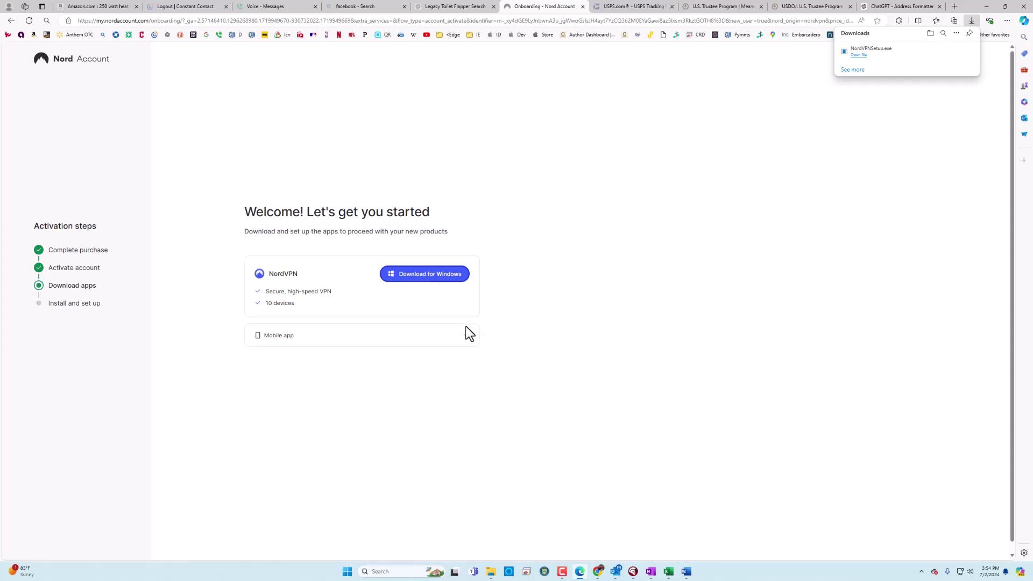
left_click(860, 55)
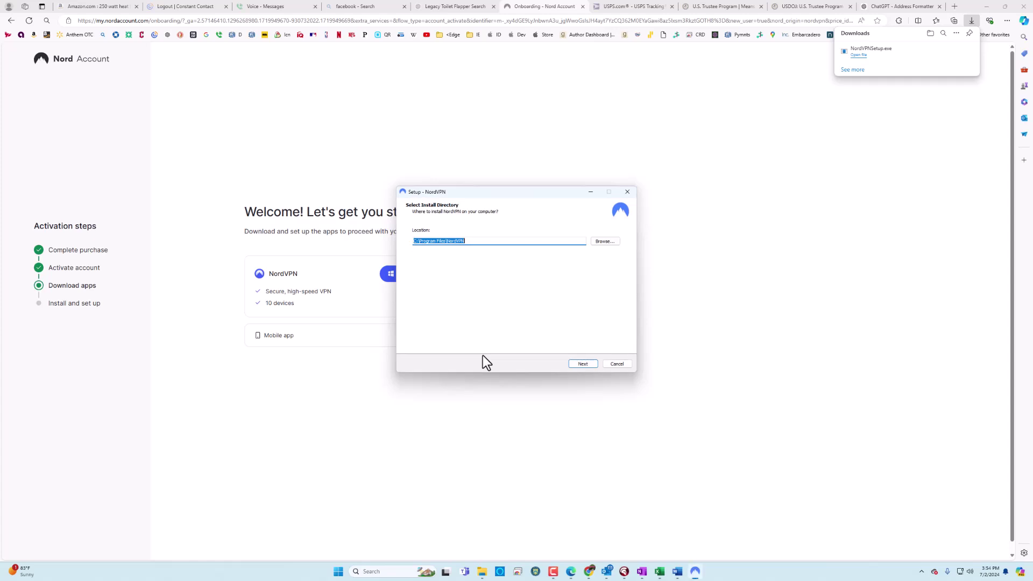
Step: Install NordVPN to the default directory with desktop and Start menu shortcuts
left_click(584, 364)
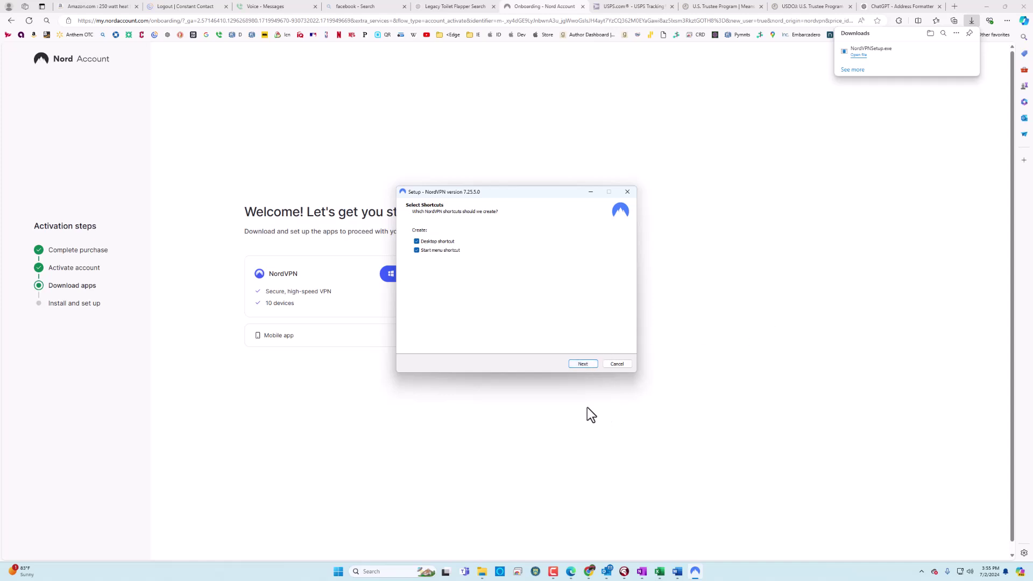
left_click(582, 364)
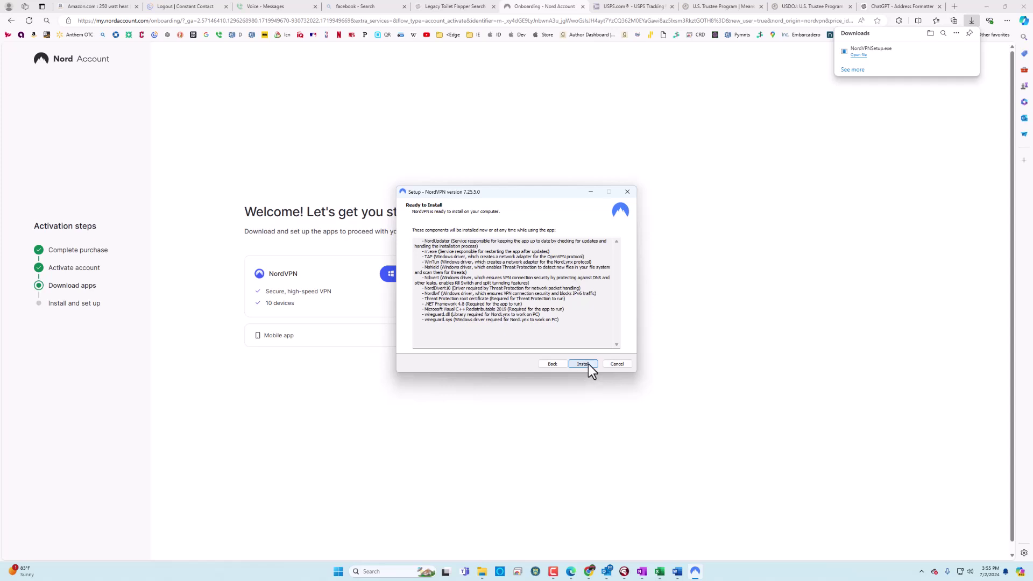
left_click(587, 364)
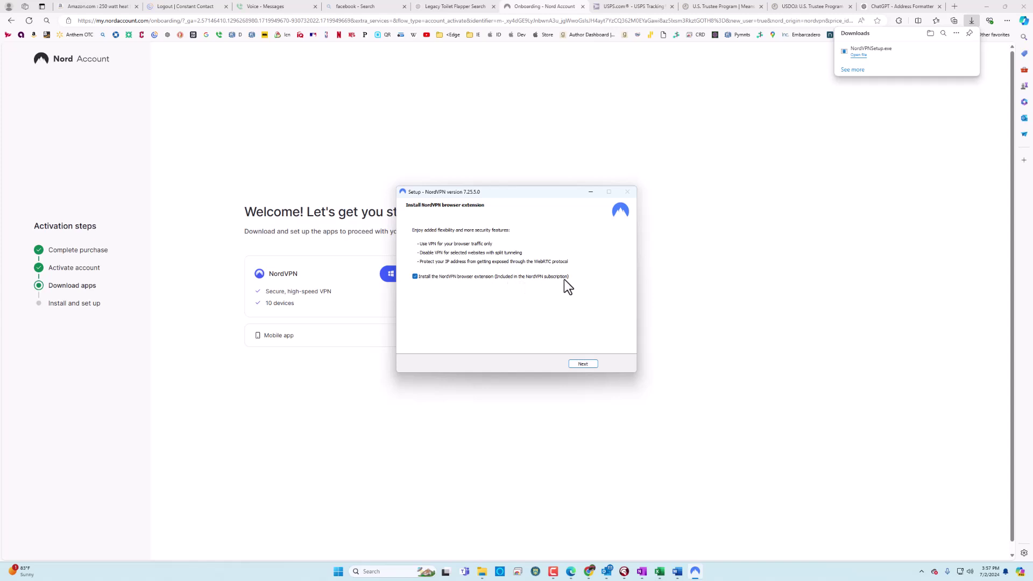
Step: Keep the NordVPN browser extension selected and complete the installation, choosing to restart later
left_click(583, 365)
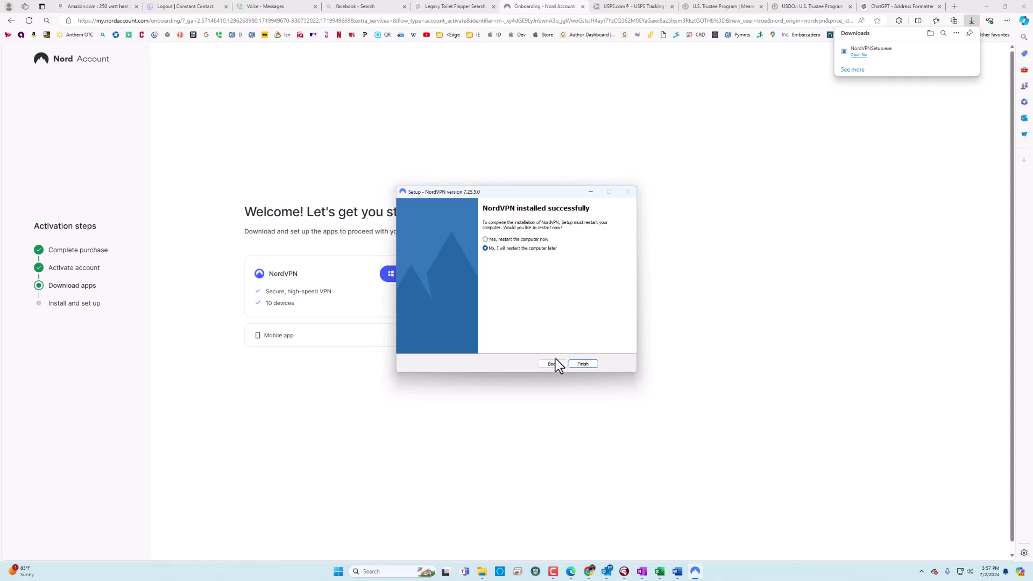
Step: Finish and close NordVPN Setup without restarting the computer
left_click(584, 364)
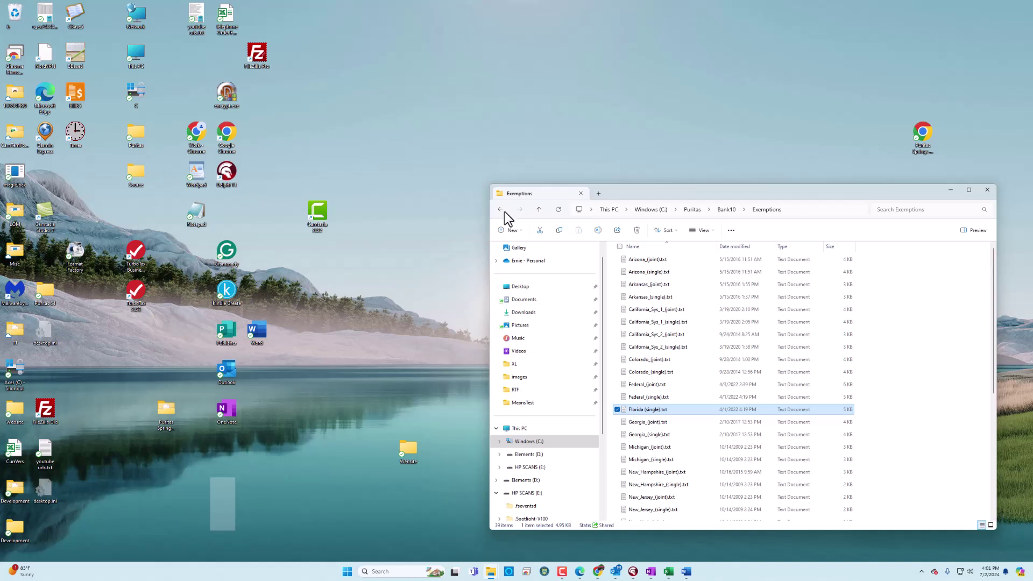
left_click(616, 574)
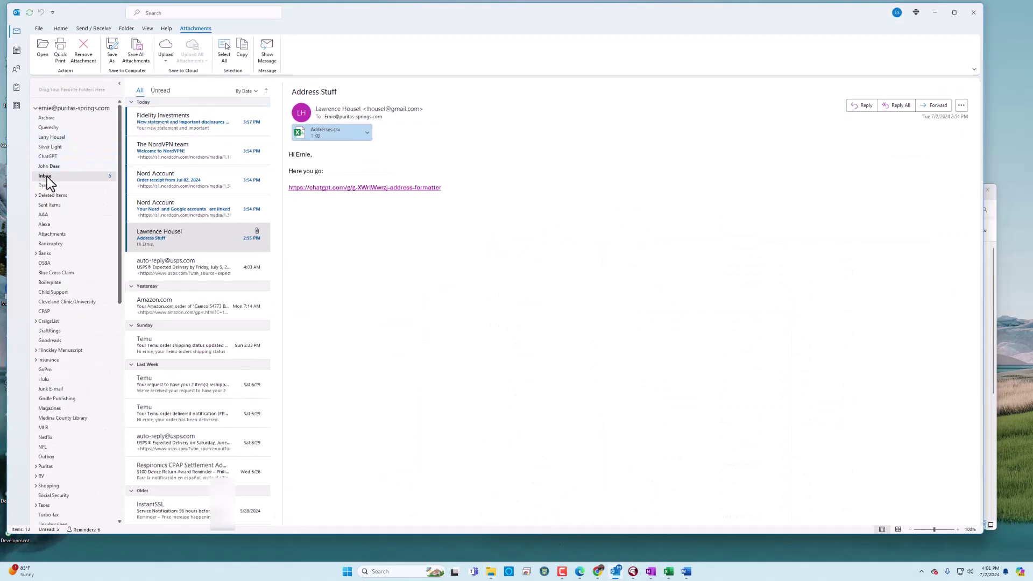
left_click(50, 196)
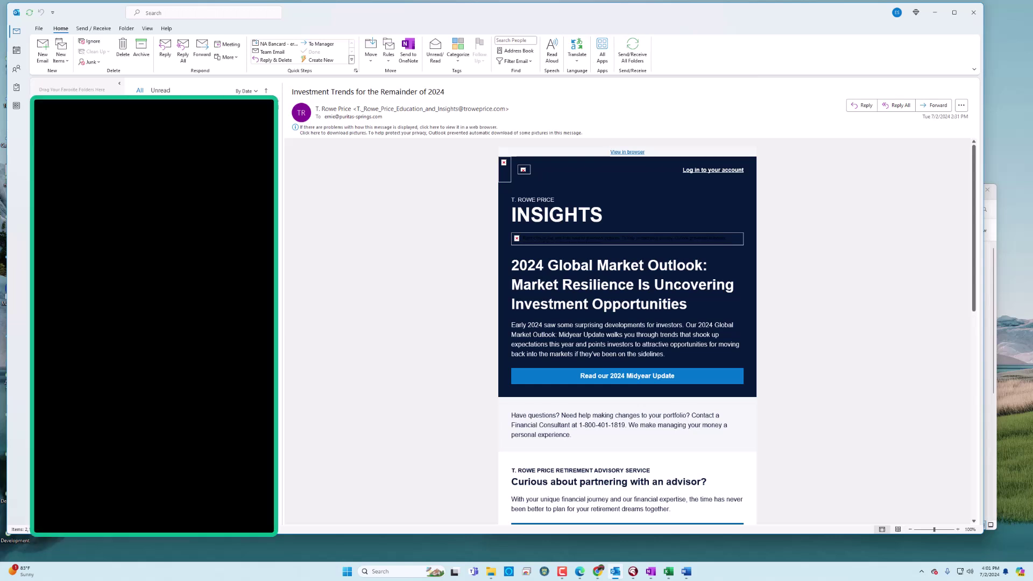
key("Down")
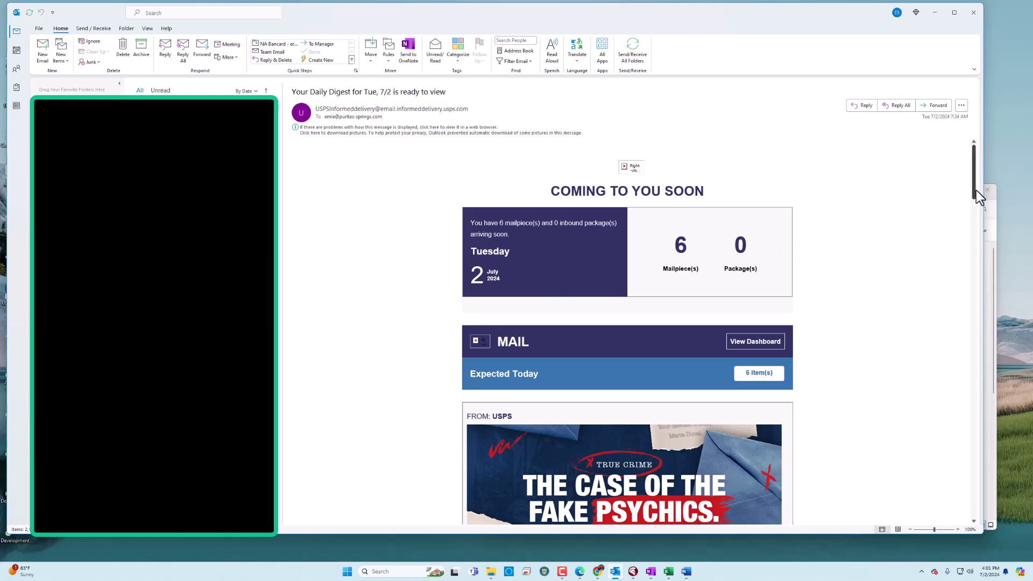
left_click_drag(975, 192, 979, 346)
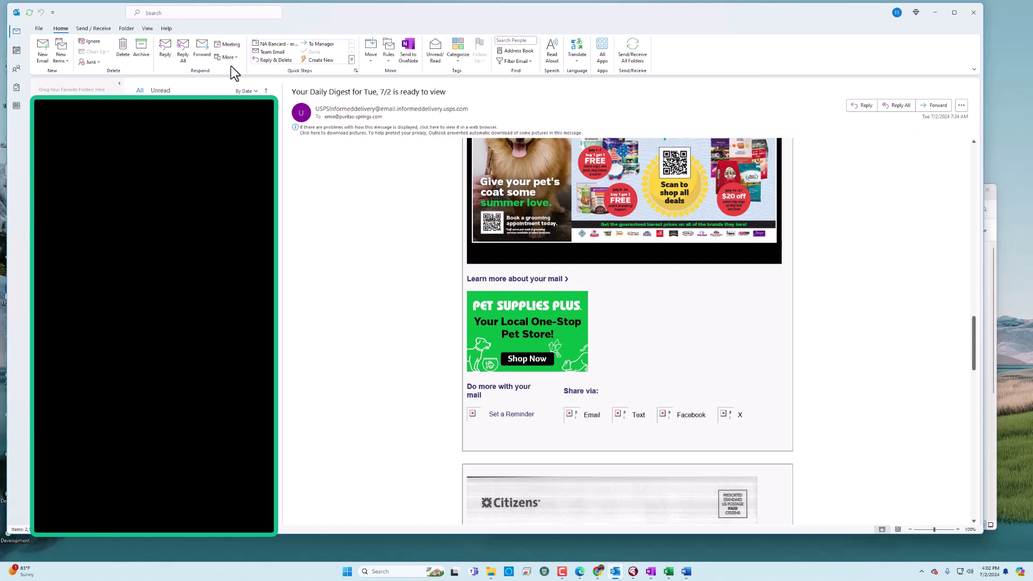
left_click(936, 12)
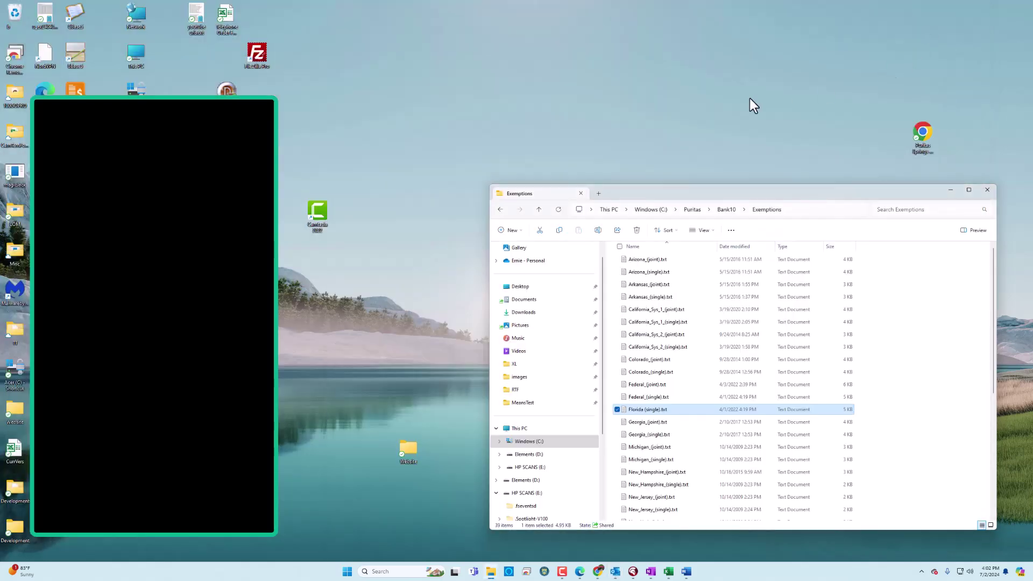